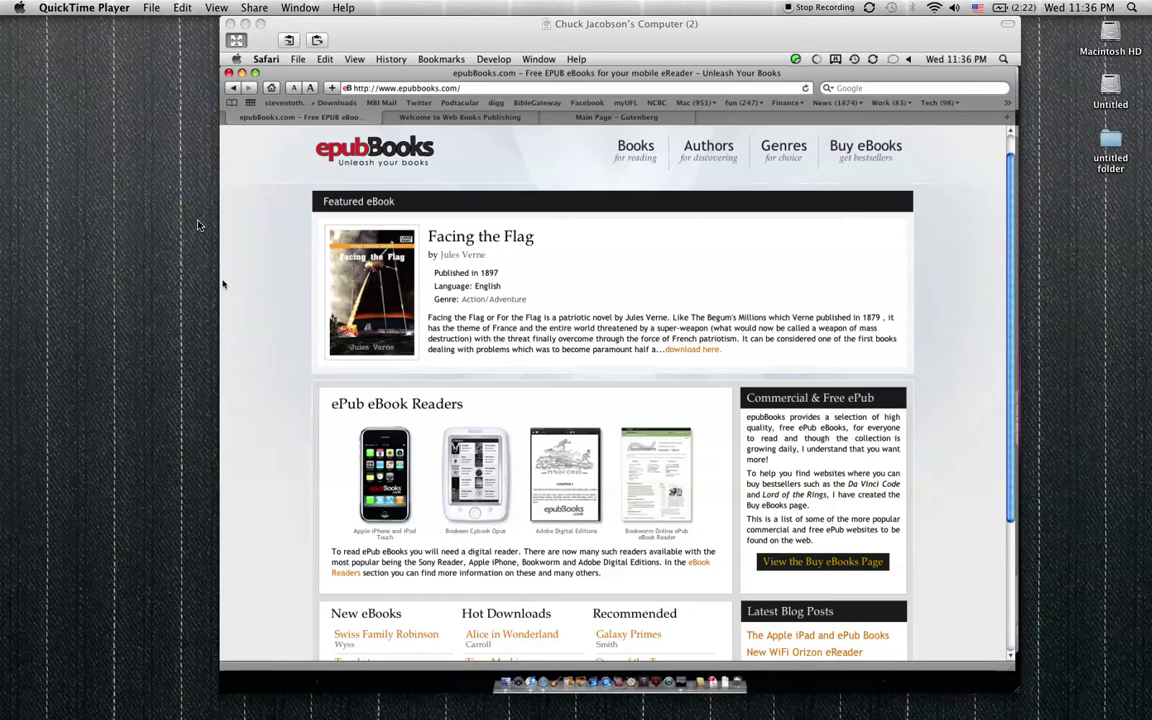
Look over the epubBooks home page, including the featured eBook, the eBook readers and the lists of new and popular titles
click(253, 290)
scroll(256, 297, down, 2)
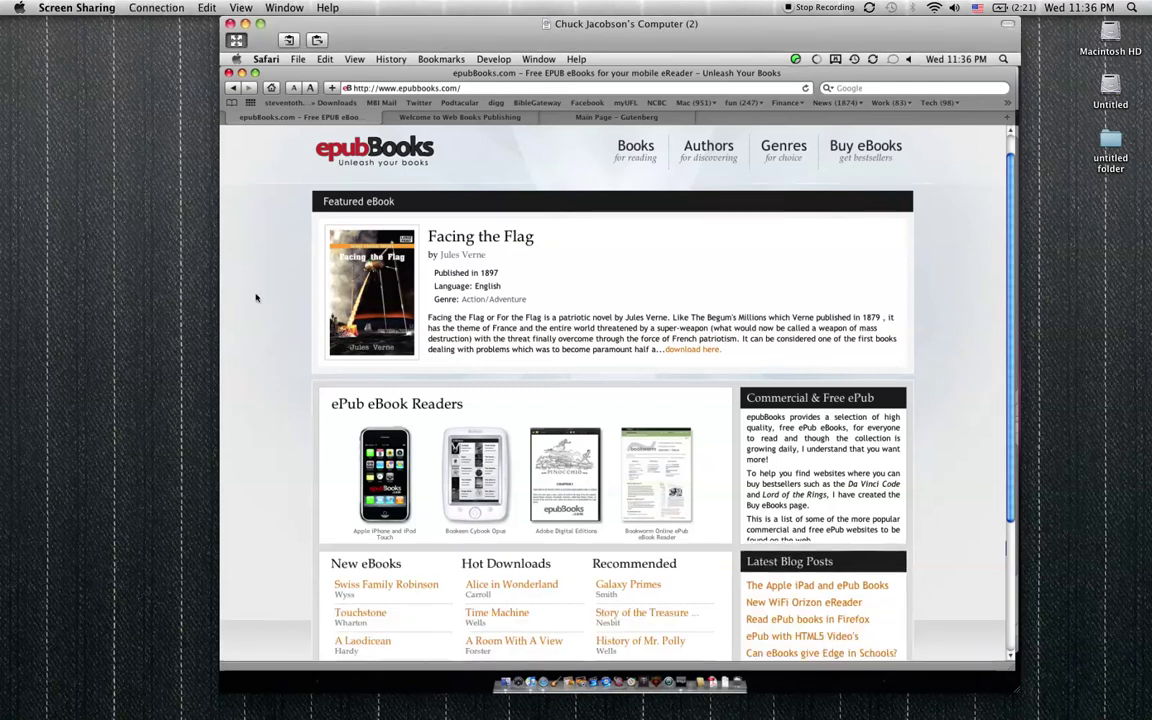
scroll(256, 297, down, 4)
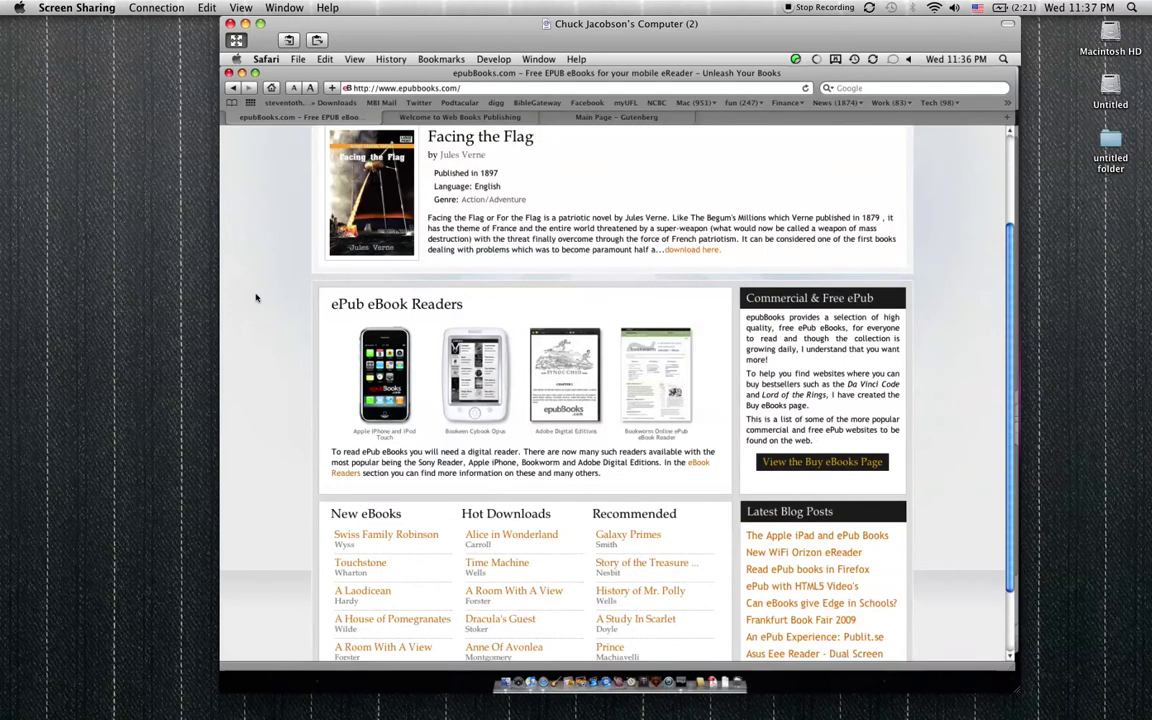
scroll(256, 297, up, 5)
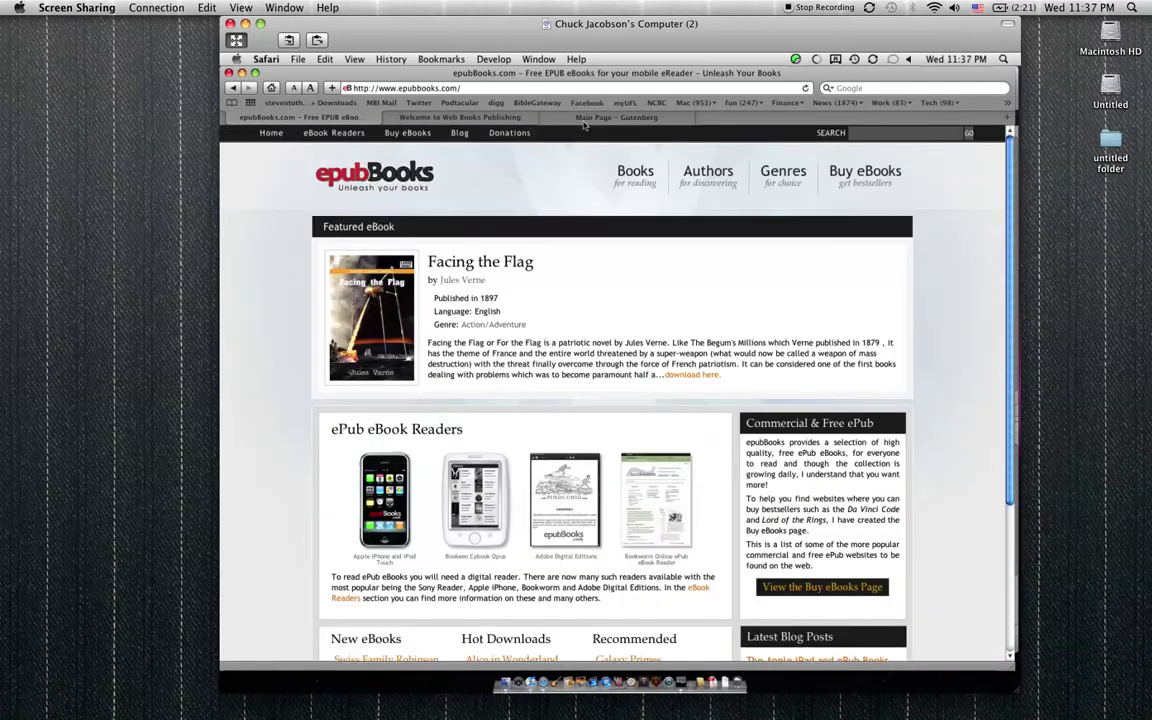
Switch to the Project Gutenberg main page and examine its catalog search and free ebook information
click(585, 118)
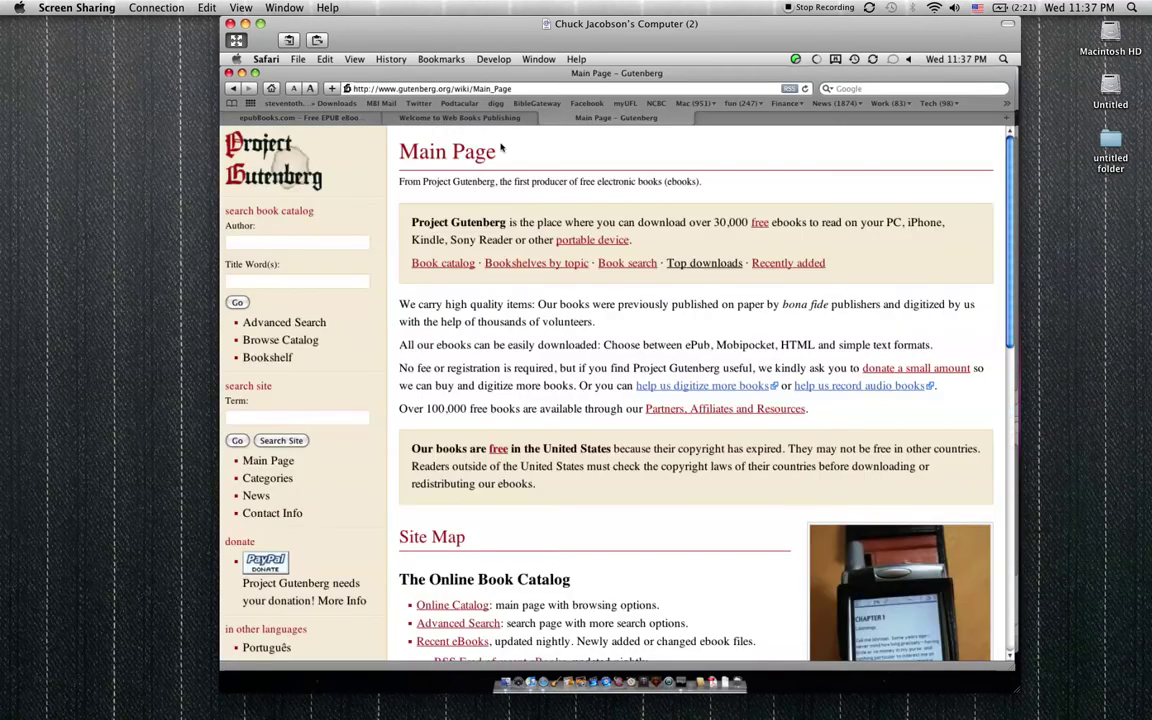
scroll(363, 233, down, 1)
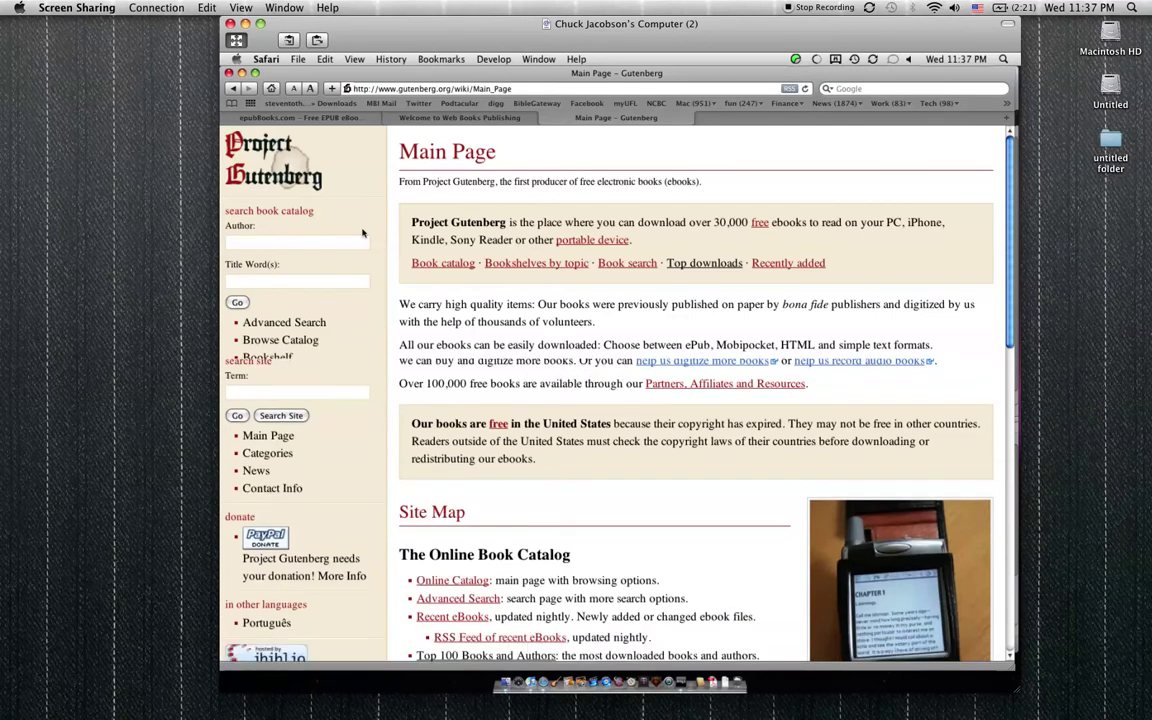
scroll(363, 233, down, 2)
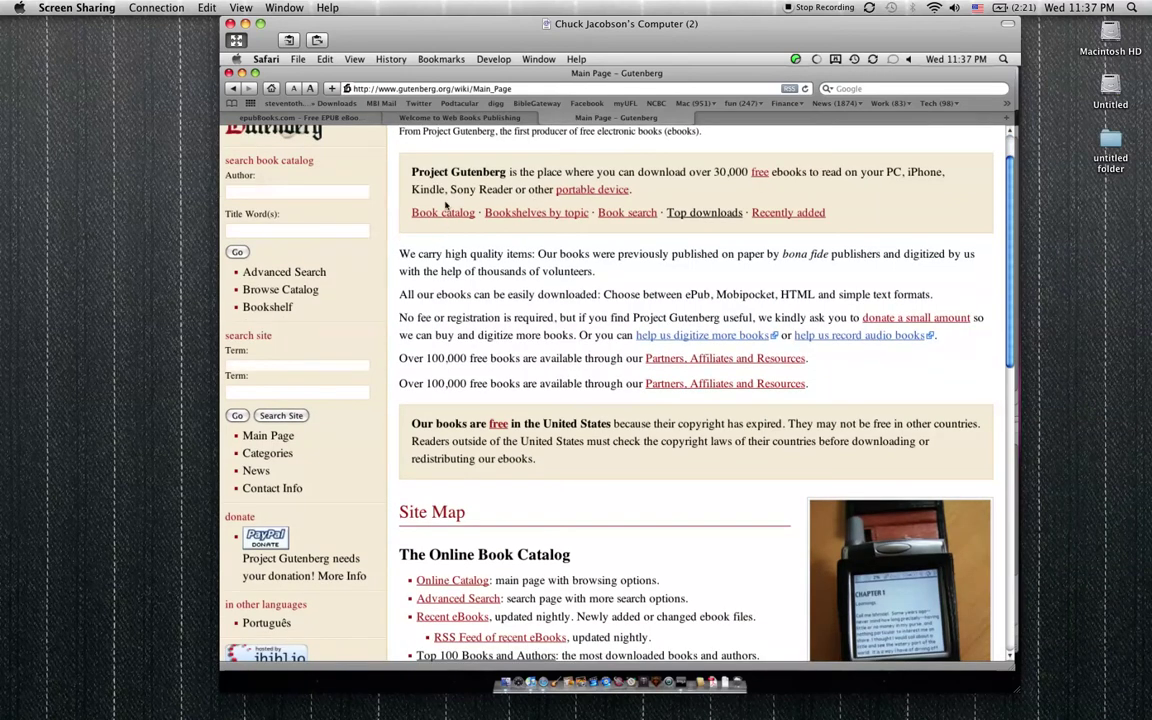
scroll(505, 272, up, 2)
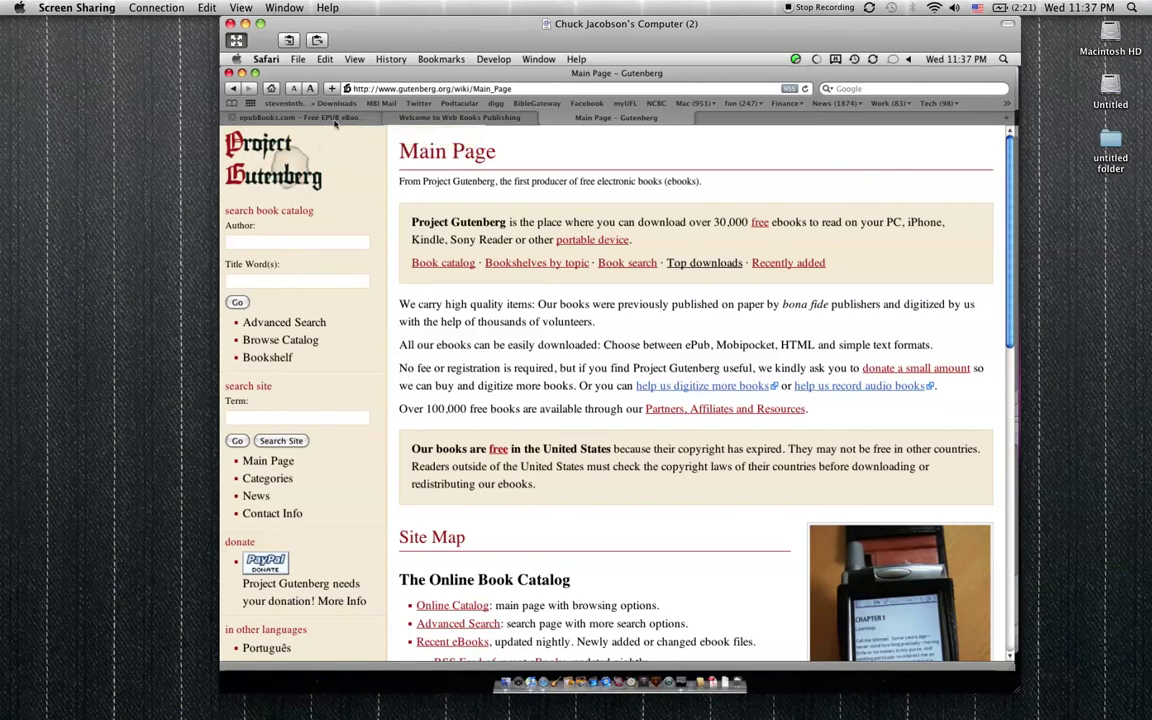
Return to the epubBooks home page and review its featured eBook, Hot Downloads and Recommended lists
click(304, 117)
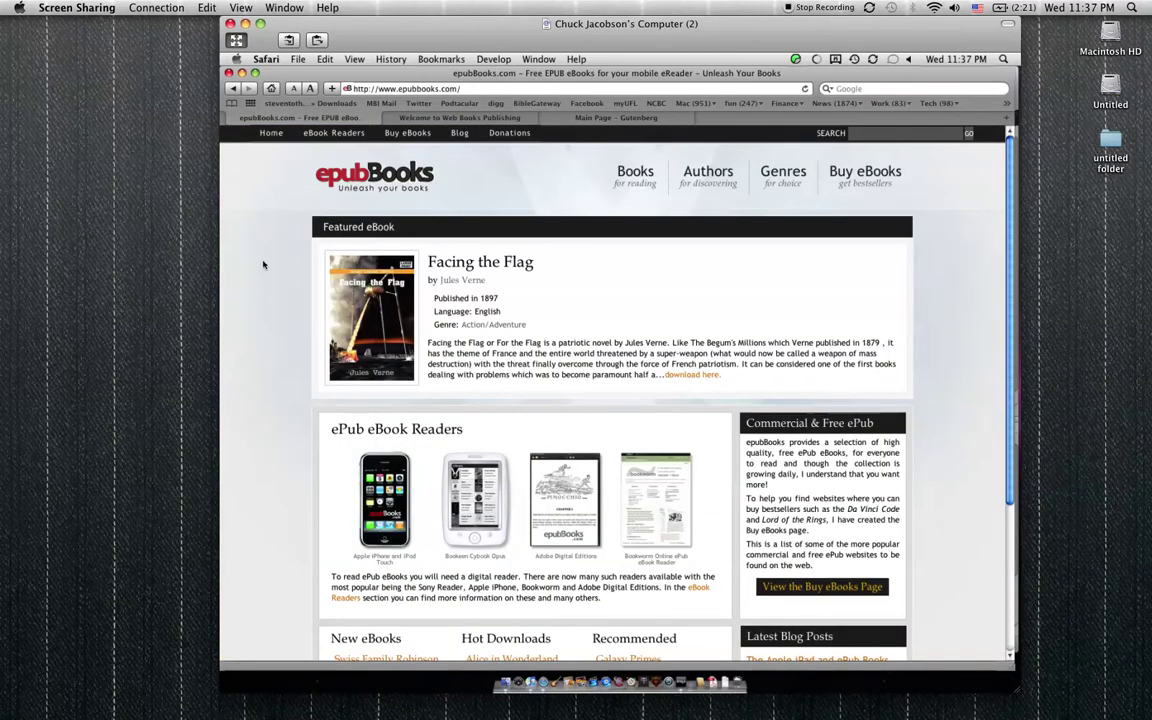
scroll(600, 254, down, 2)
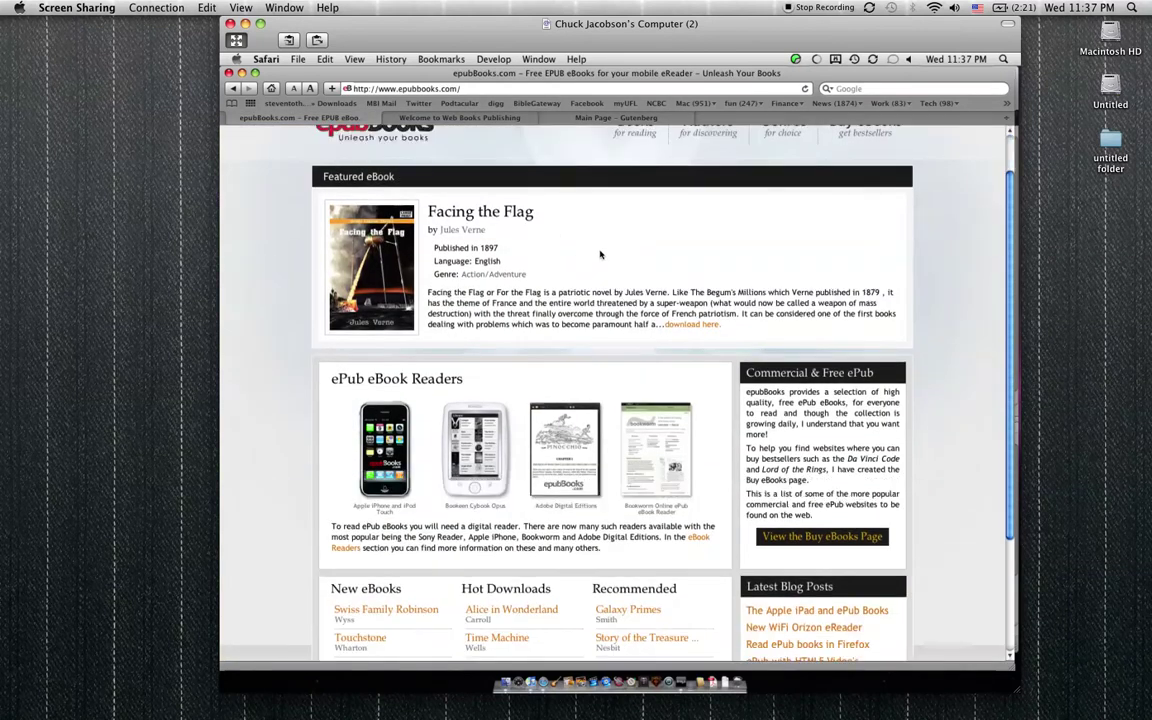
scroll(600, 254, up, 2)
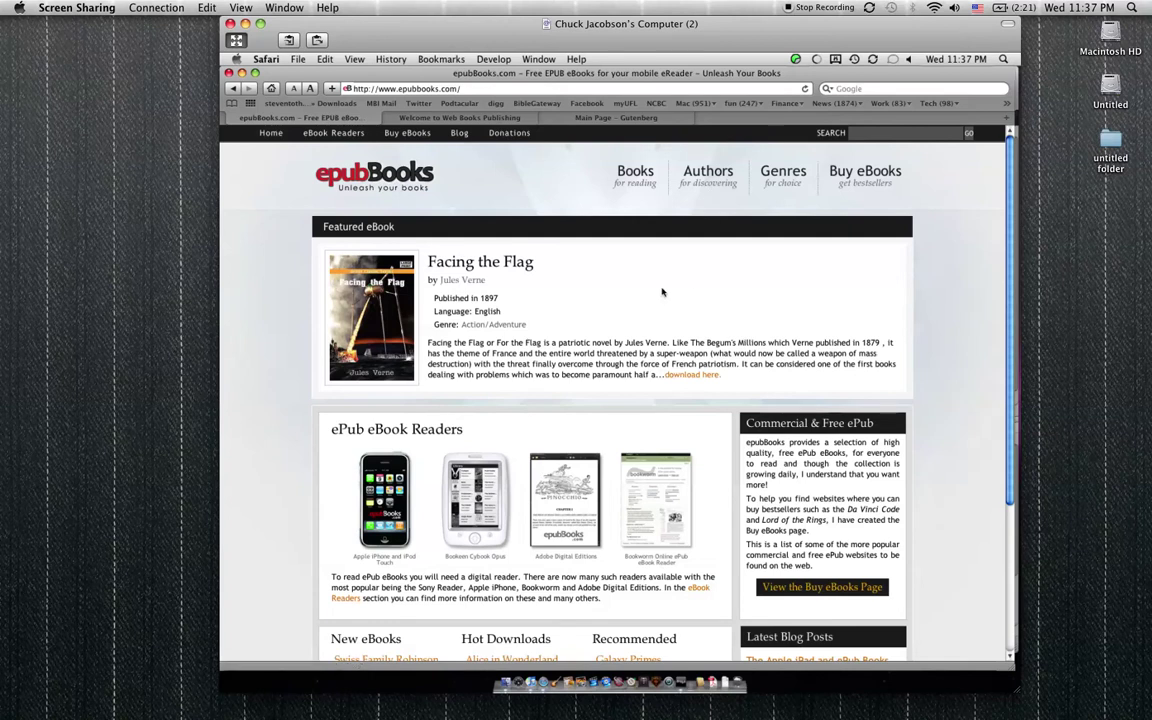
scroll(661, 292, down, 5)
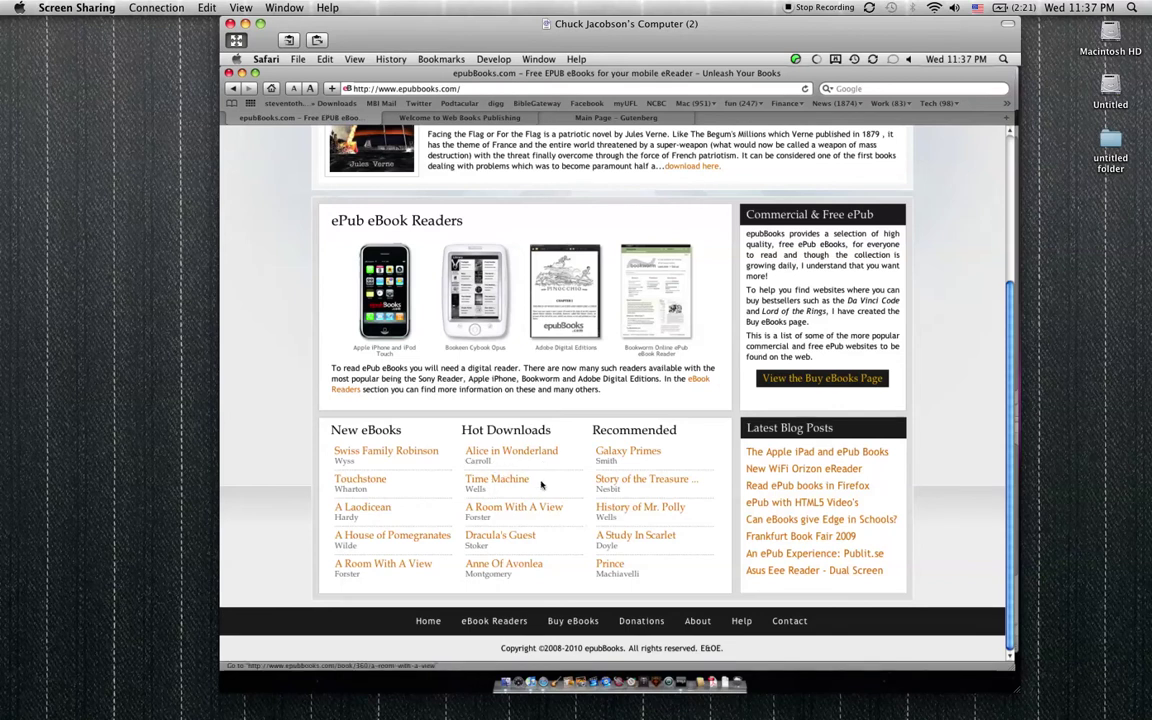
scroll(582, 327, up, 1)
scroll(760, 240, up, 5)
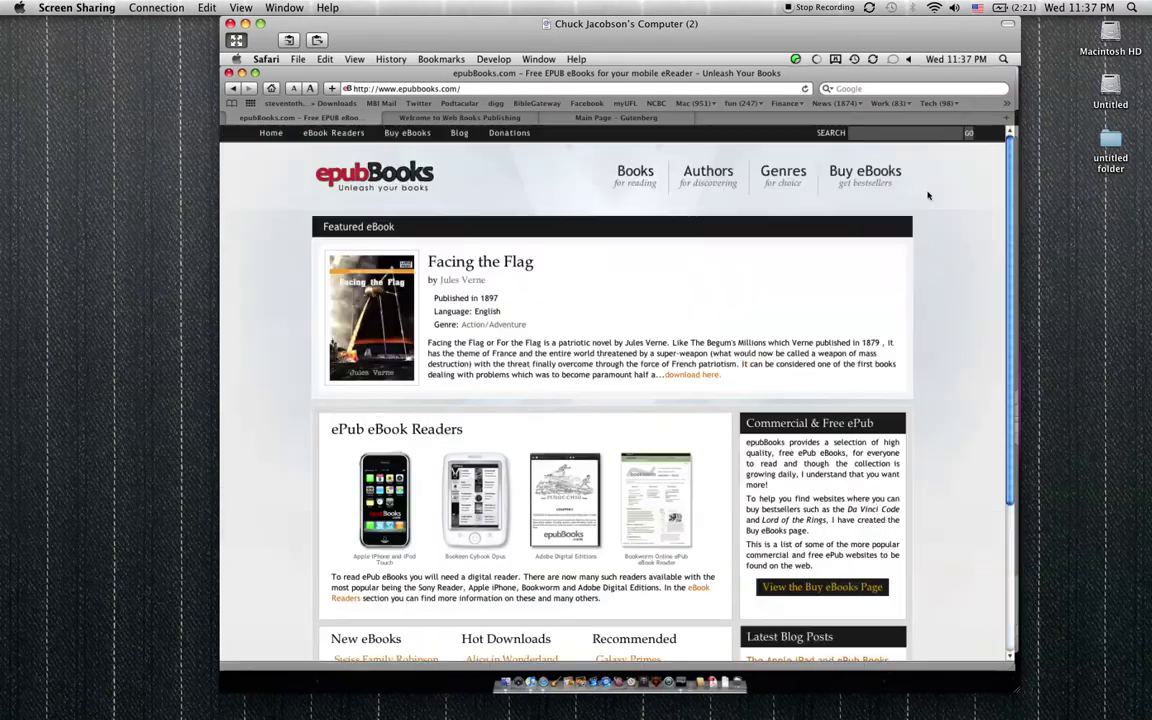
Browse the epubBooks listing of available genres and open the Espionage/Spy genre
click(784, 176)
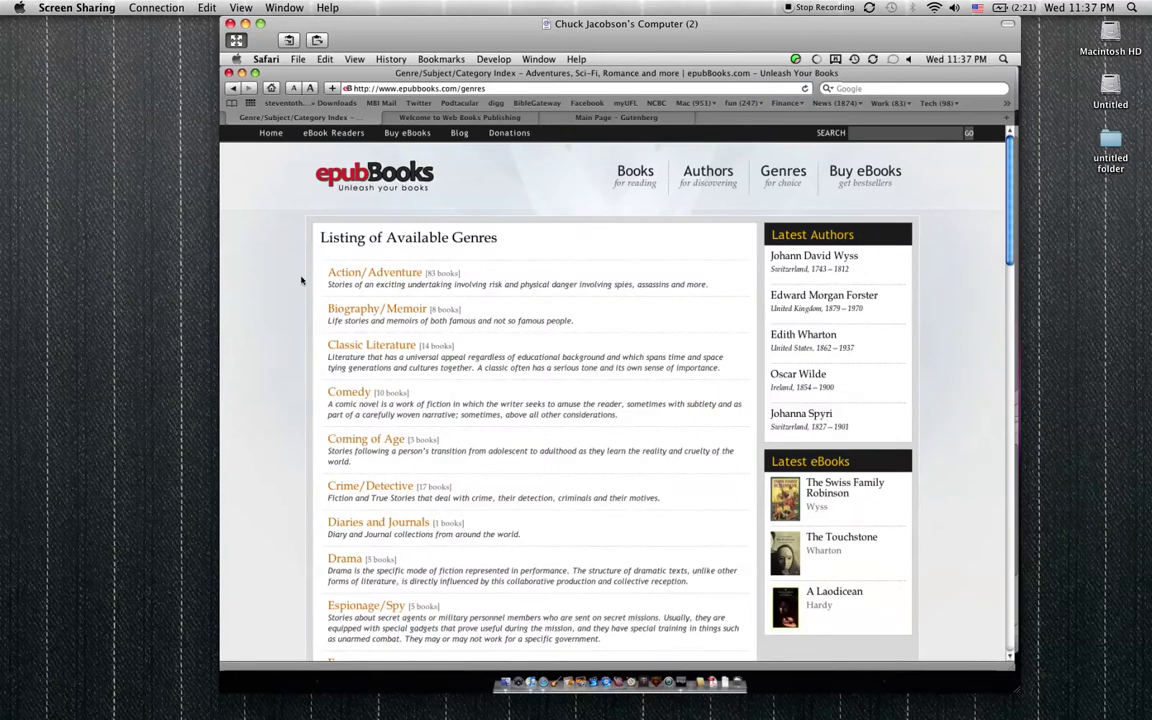
scroll(301, 280, down, 5)
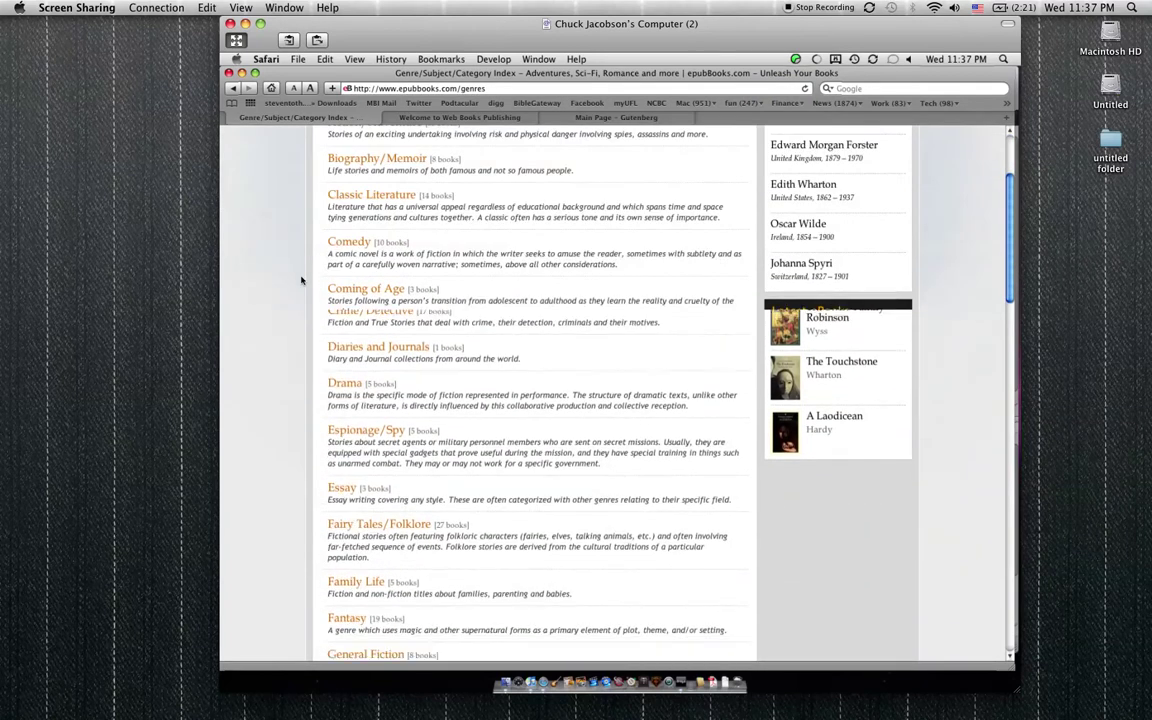
scroll(302, 300, down, 1)
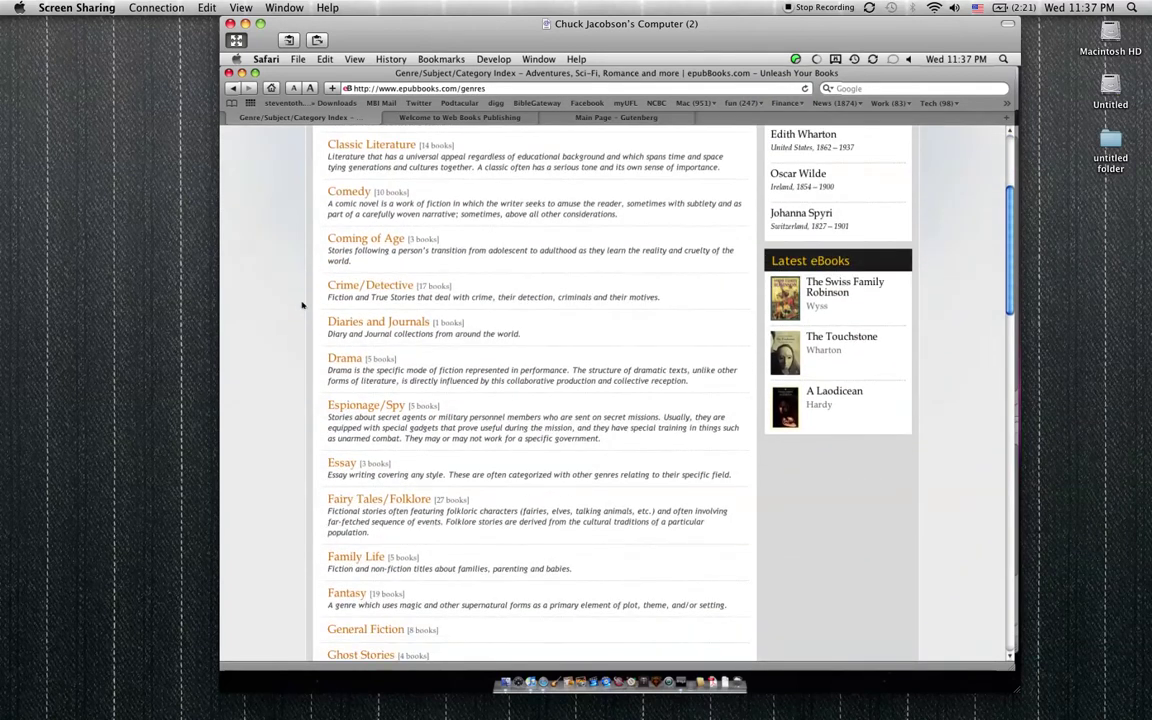
click(375, 407)
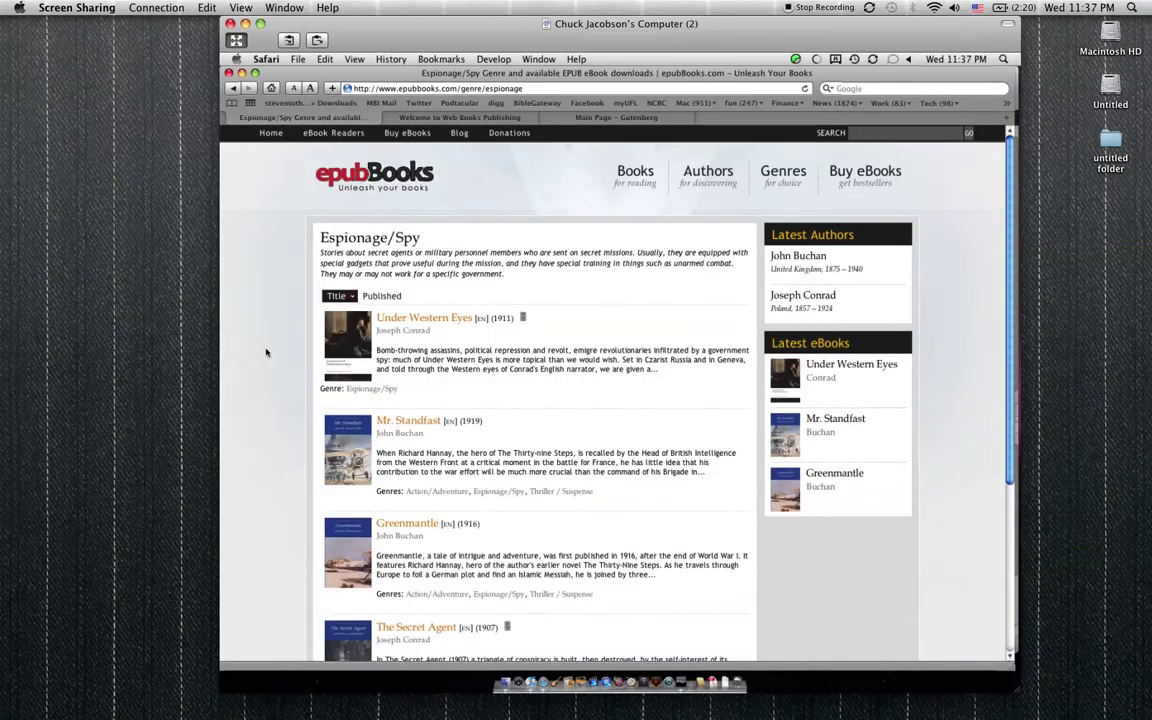
Browse the Espionage/Spy titles and open the book page for The Secret Agent
scroll(266, 352, down, 3)
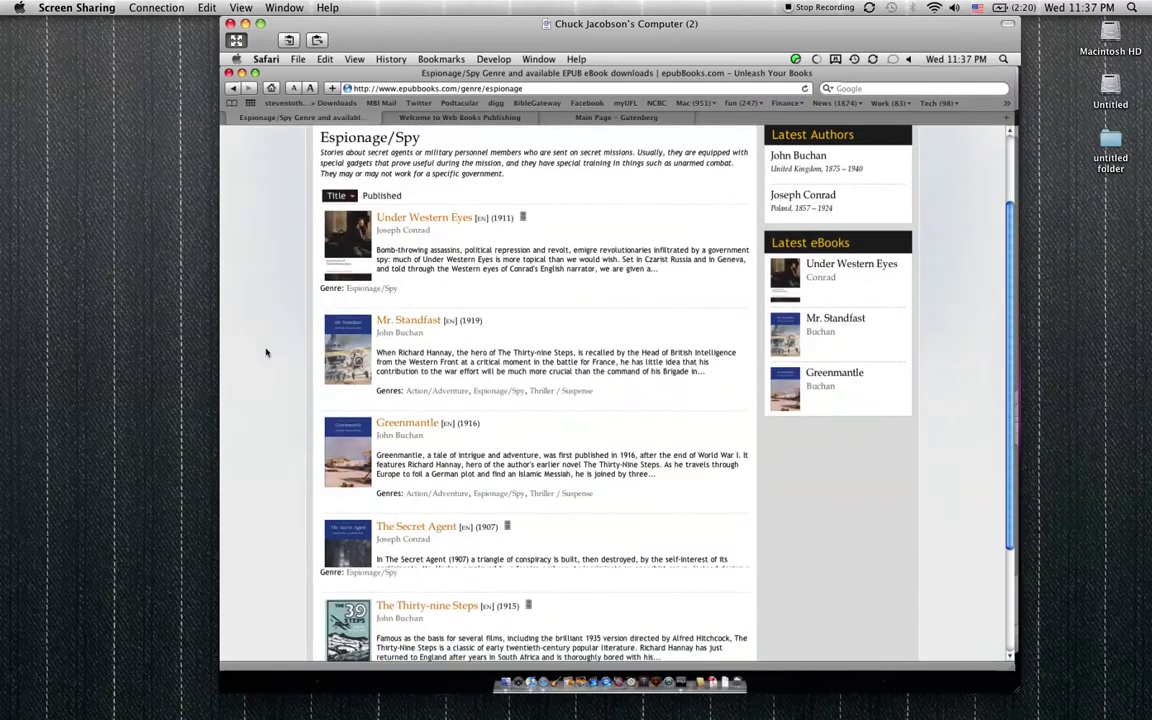
scroll(266, 352, down, 2)
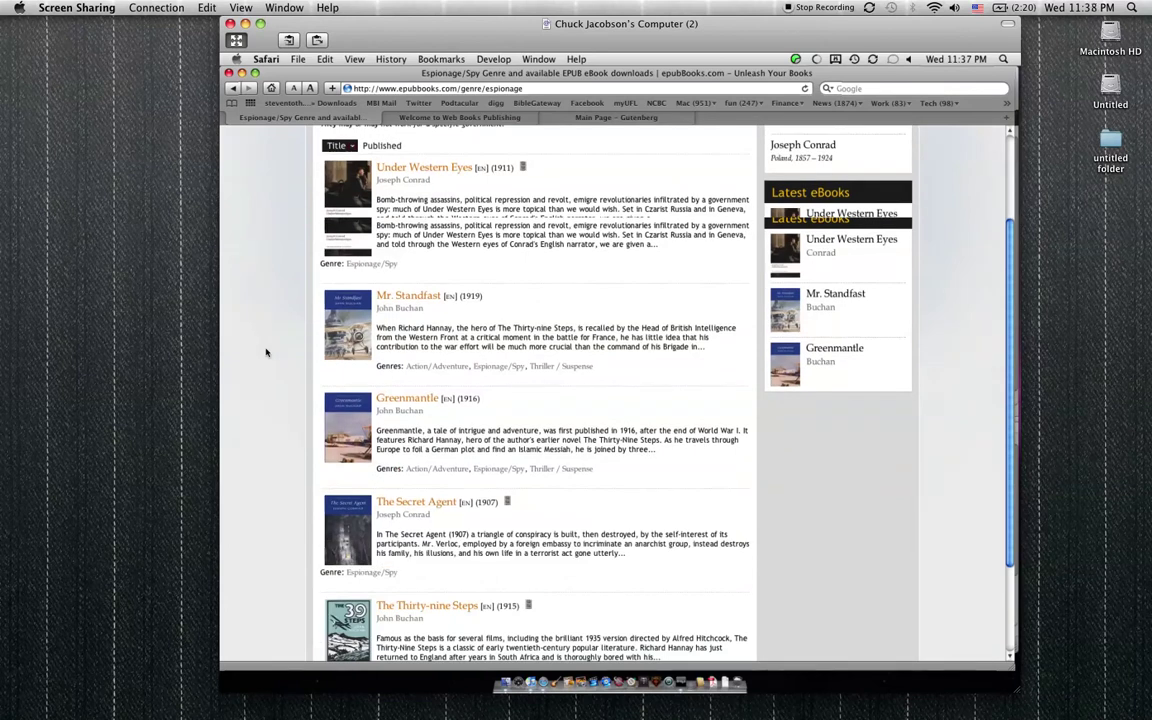
scroll(266, 352, down, 2)
scroll(266, 352, down, 3)
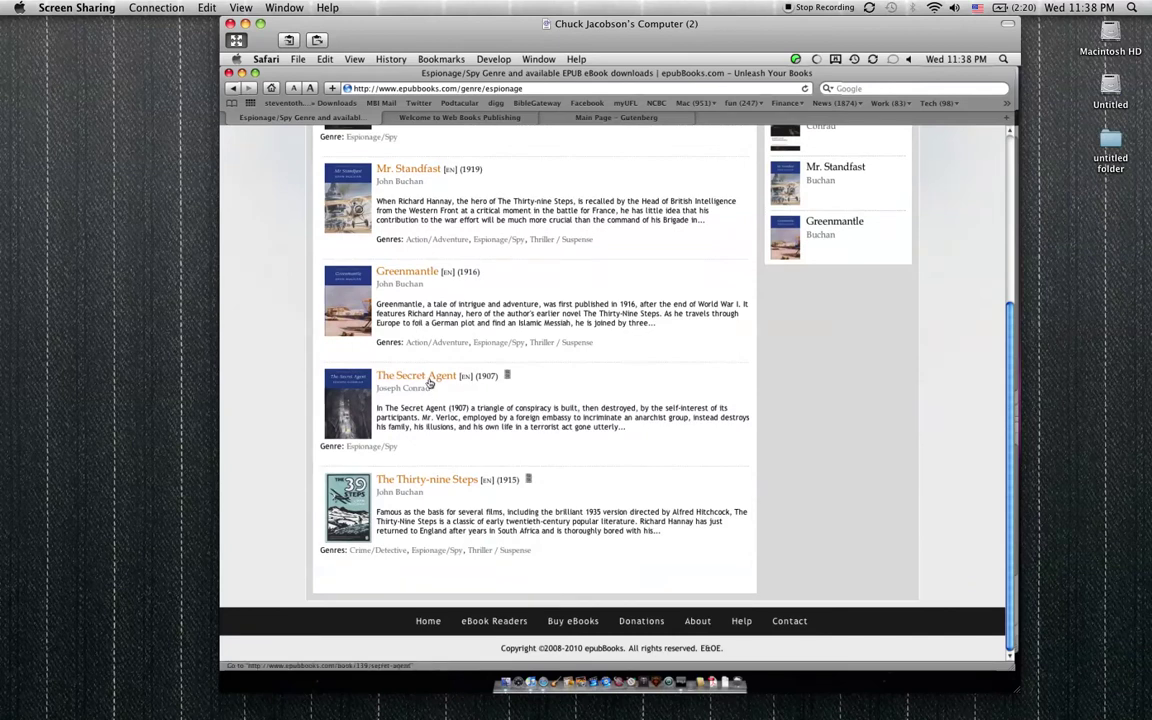
click(430, 380)
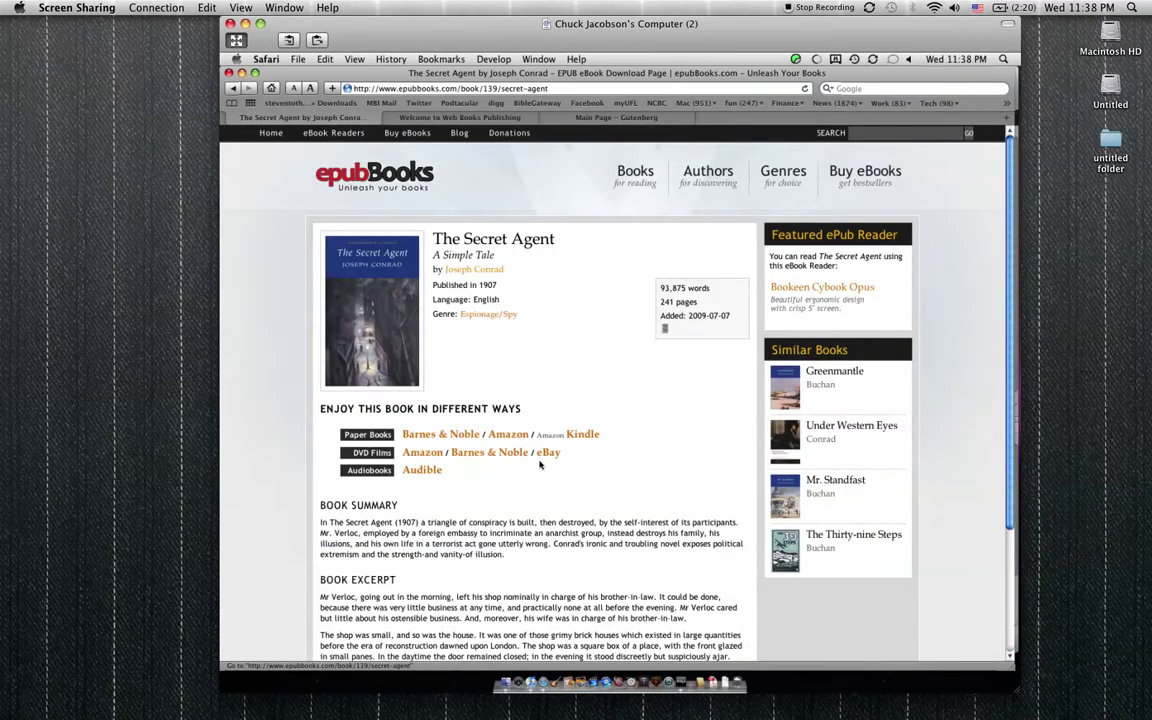
Review the summary and excerpt of The Secret Agent, and download the book as an EPUB file
scroll(540, 464, down, 3)
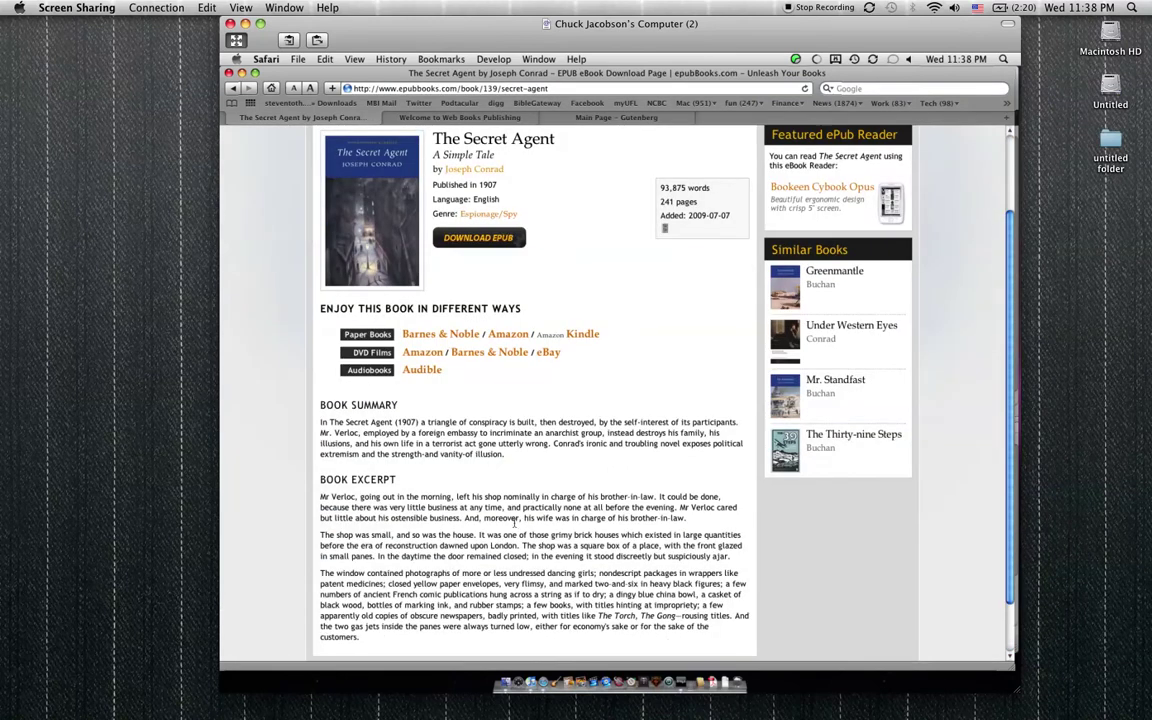
scroll(515, 521, down, 2)
scroll(514, 522, up, 3)
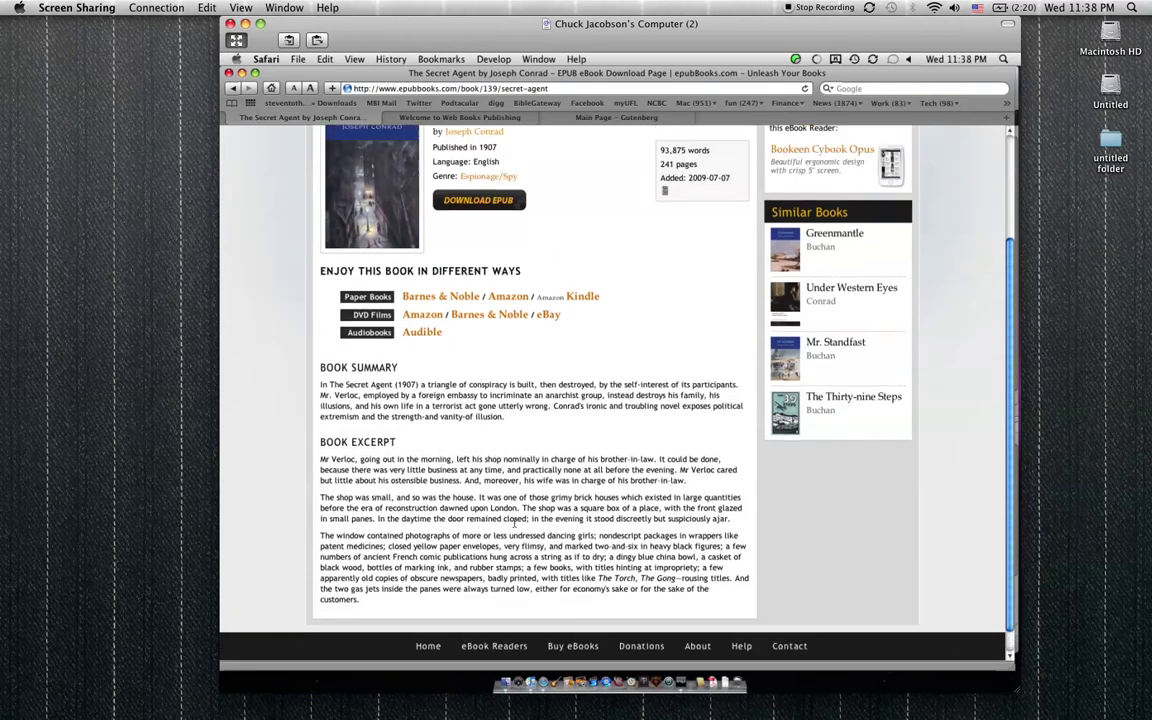
scroll(514, 522, up, 2)
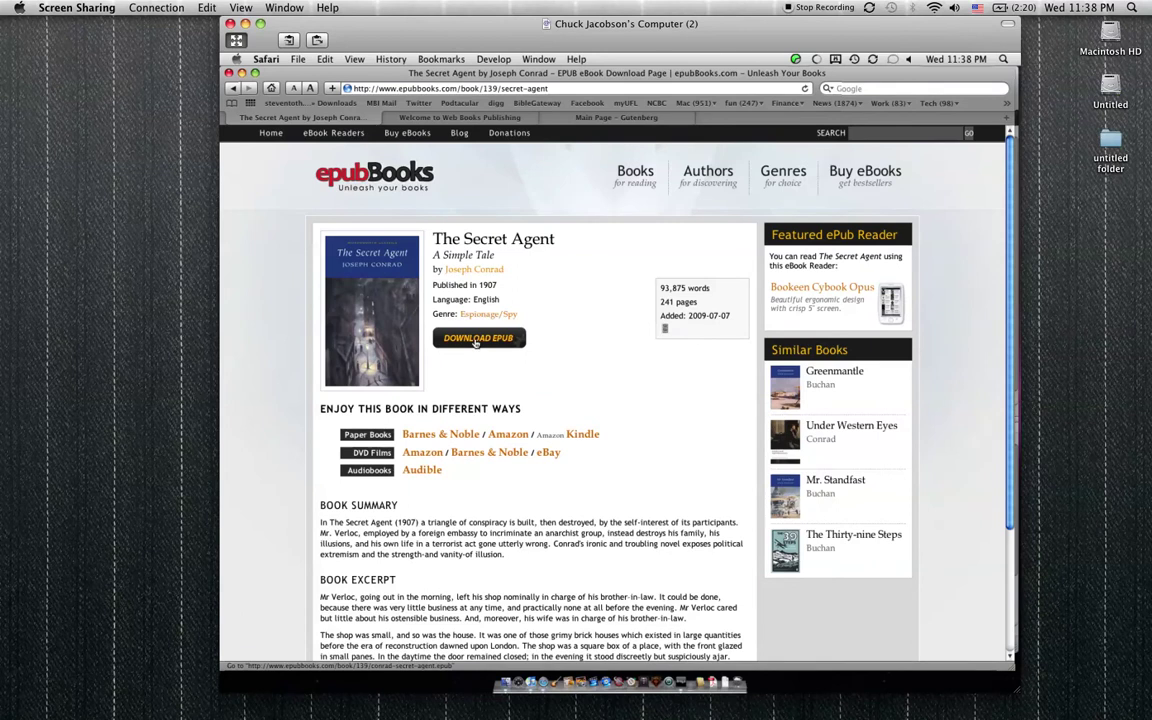
click(476, 342)
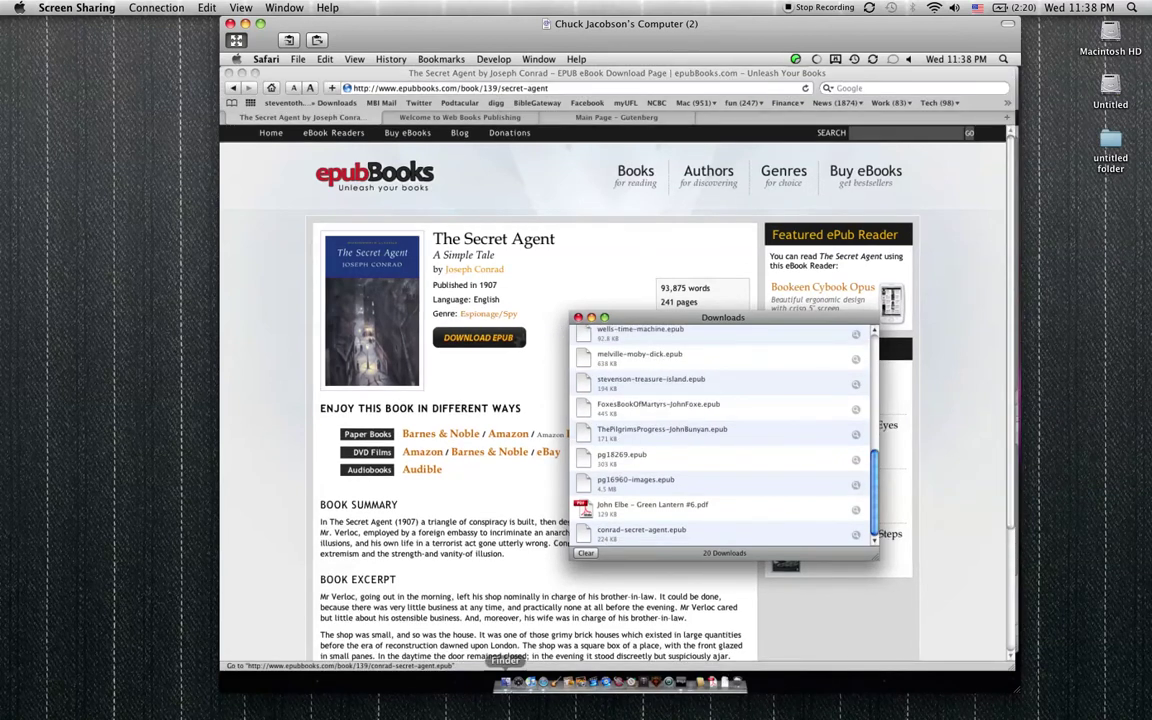
Add conrad-secret-agent.epub from the Downloads folder in Finder to iTunes, allowing the downloaded file to be opened
click(506, 674)
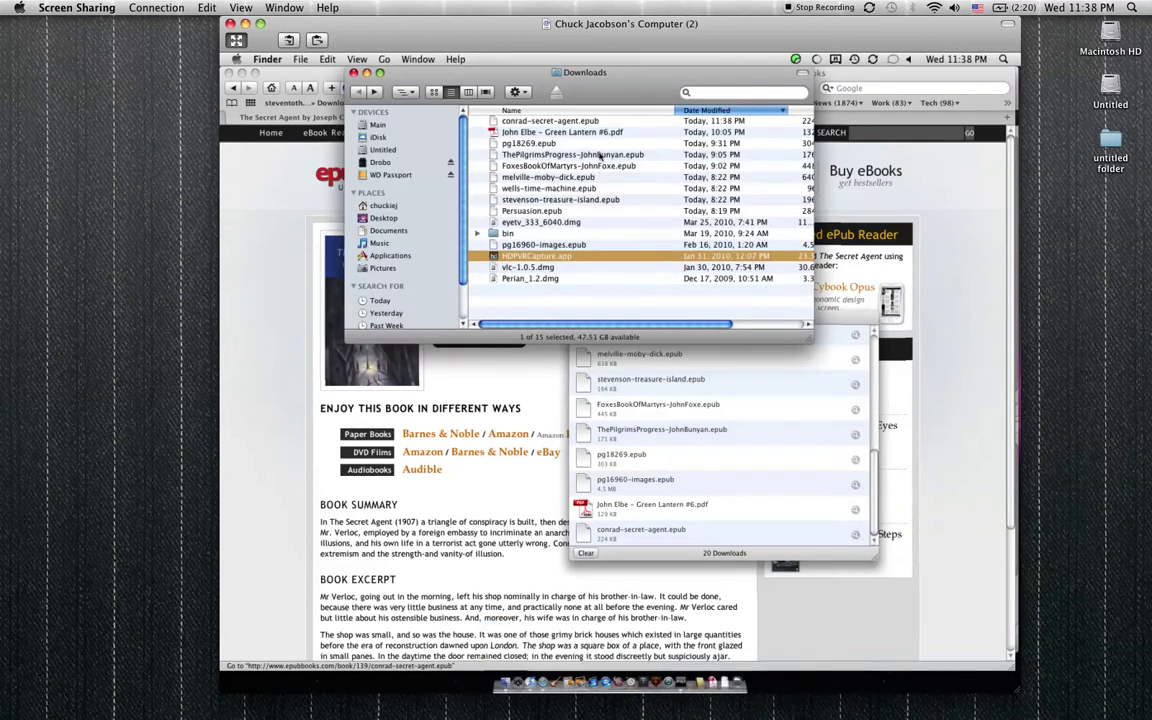
click(486, 118)
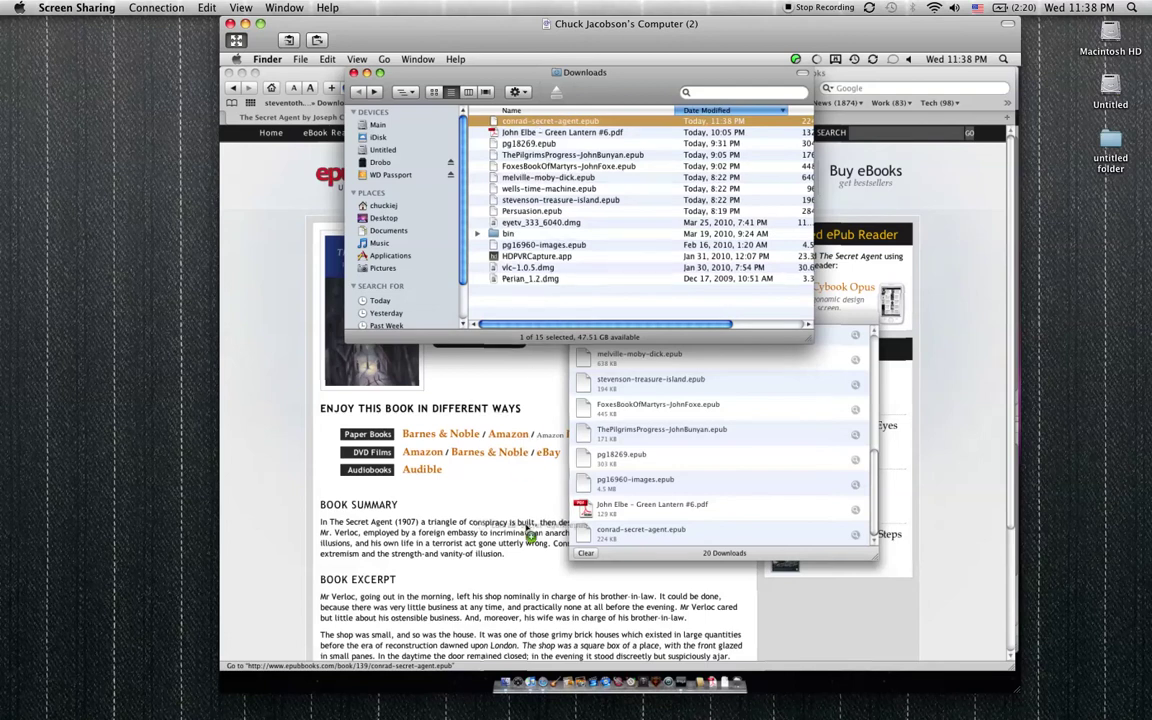
scroll(530, 665, down, 3)
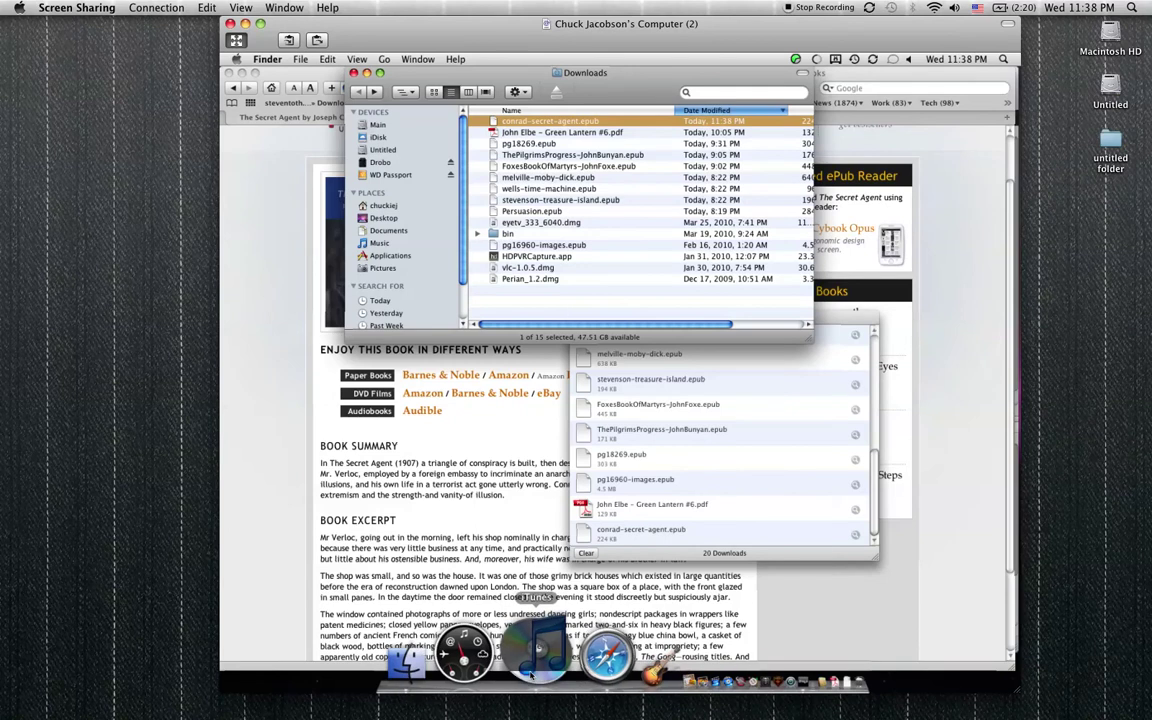
click(532, 686)
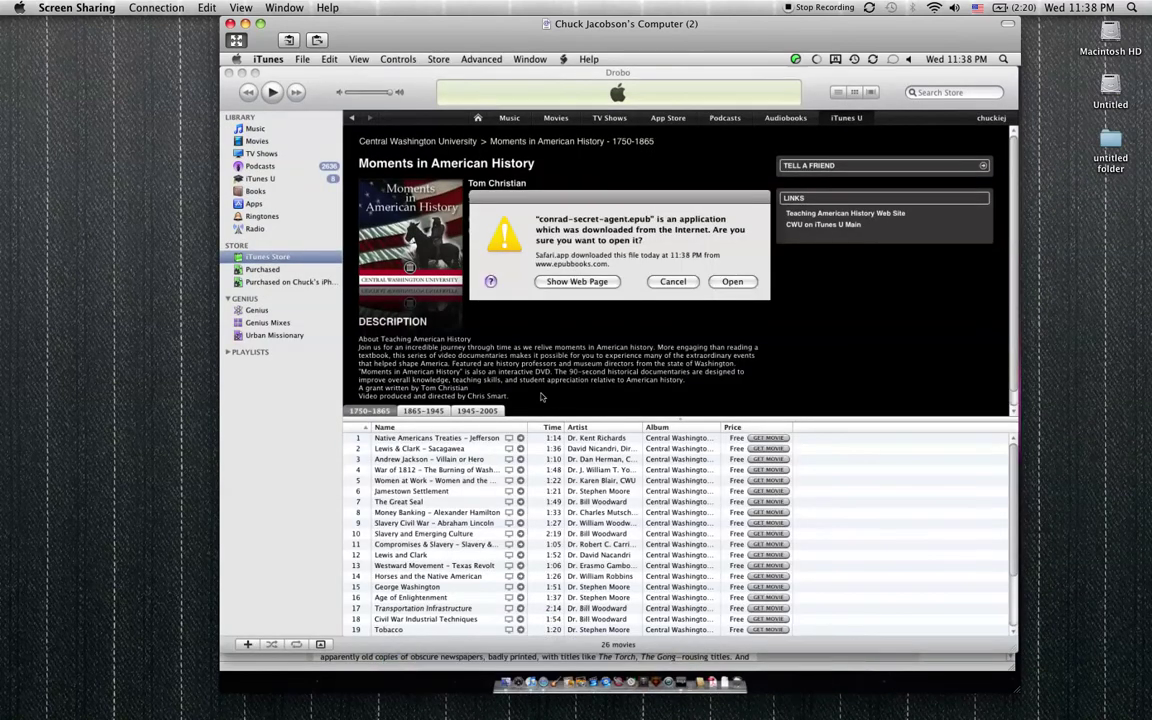
click(721, 283)
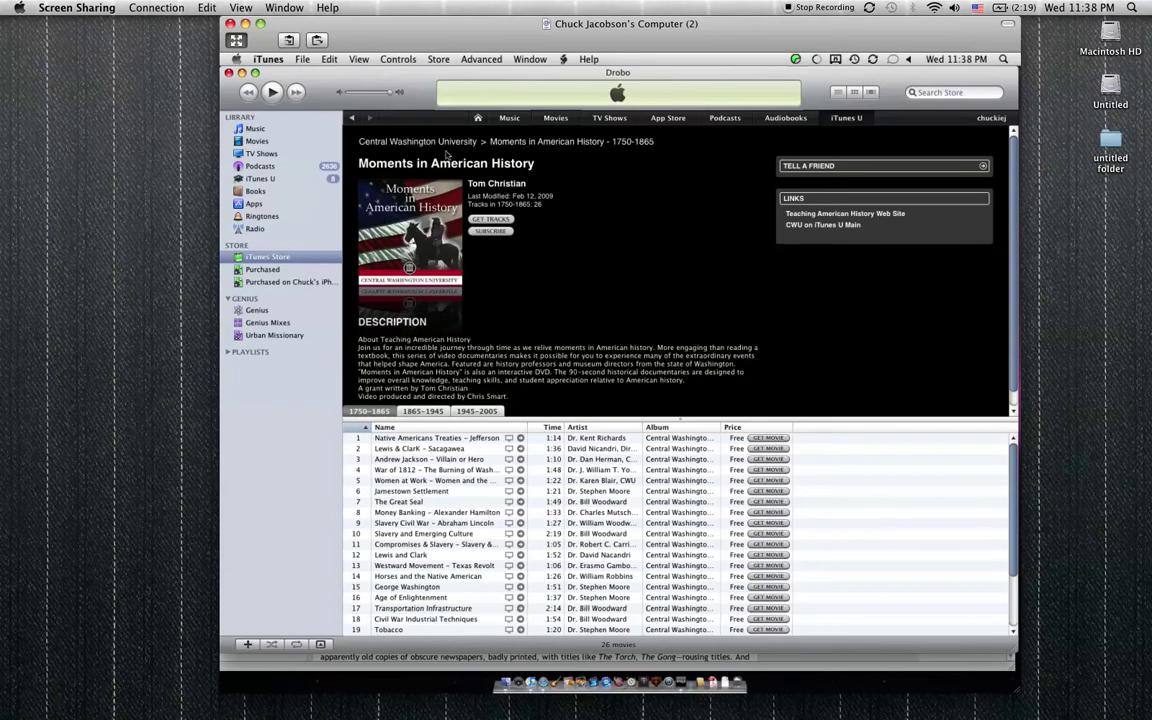
Show the Books library in iTunes, look over its ebooks and audiobooks, and select The Pilgrim's Progress
click(257, 192)
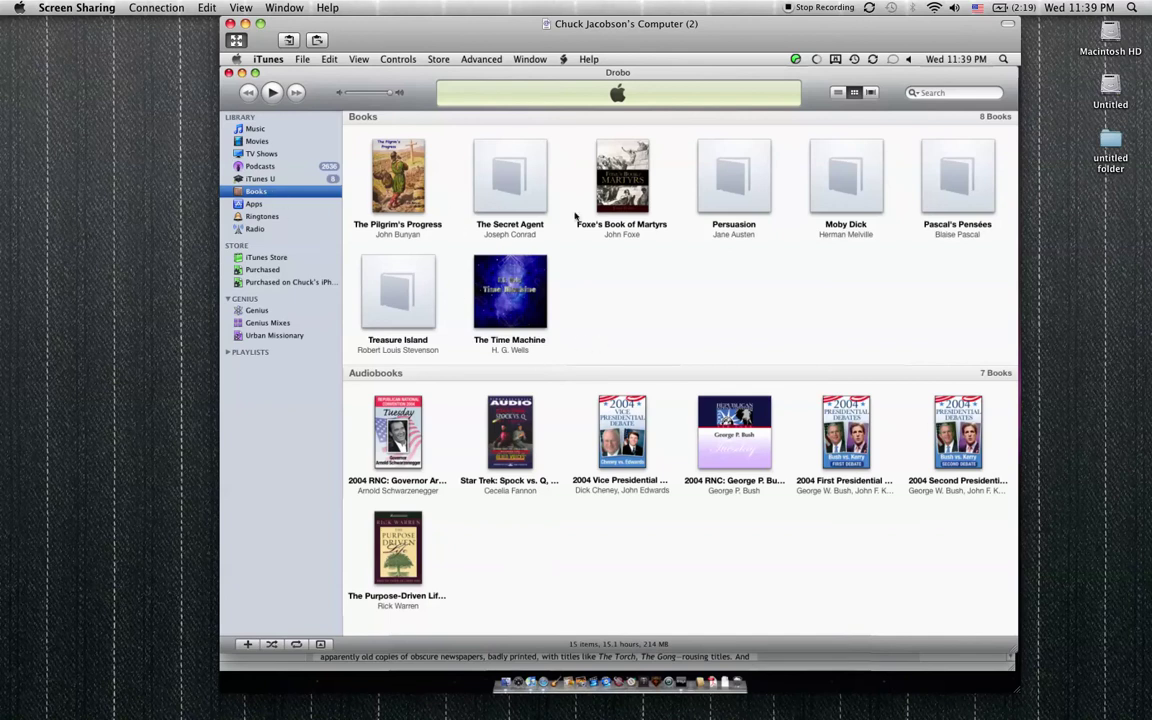
key(Tab)
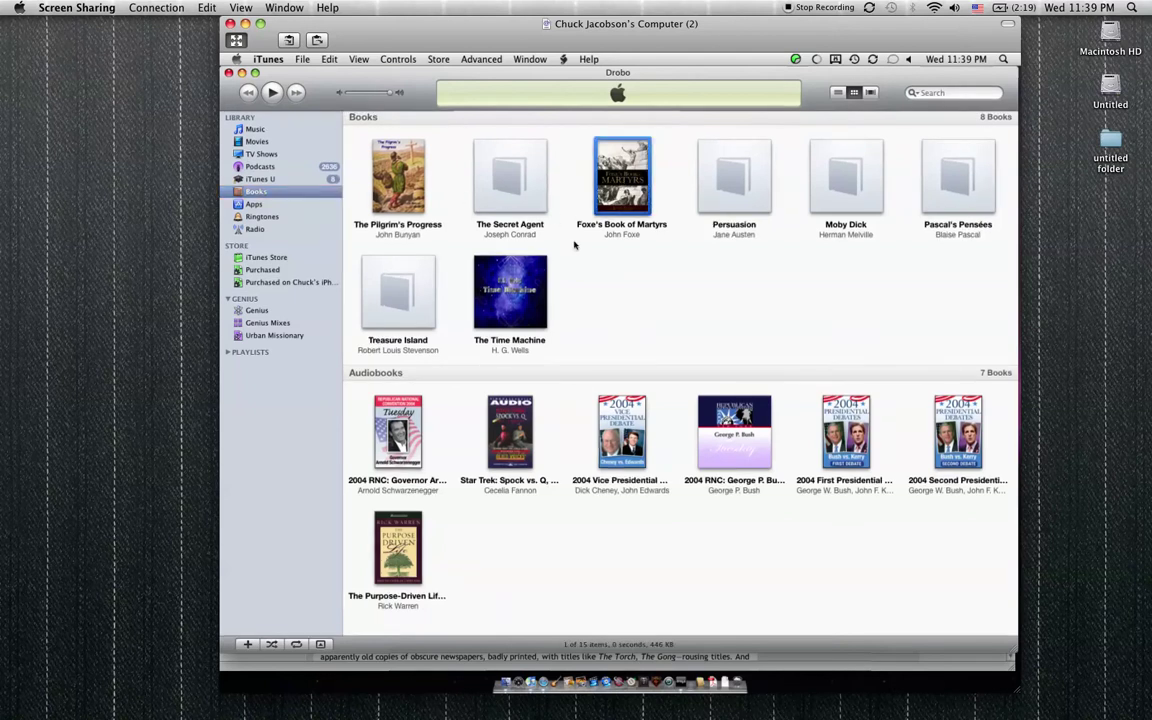
mouse_move(508, 424)
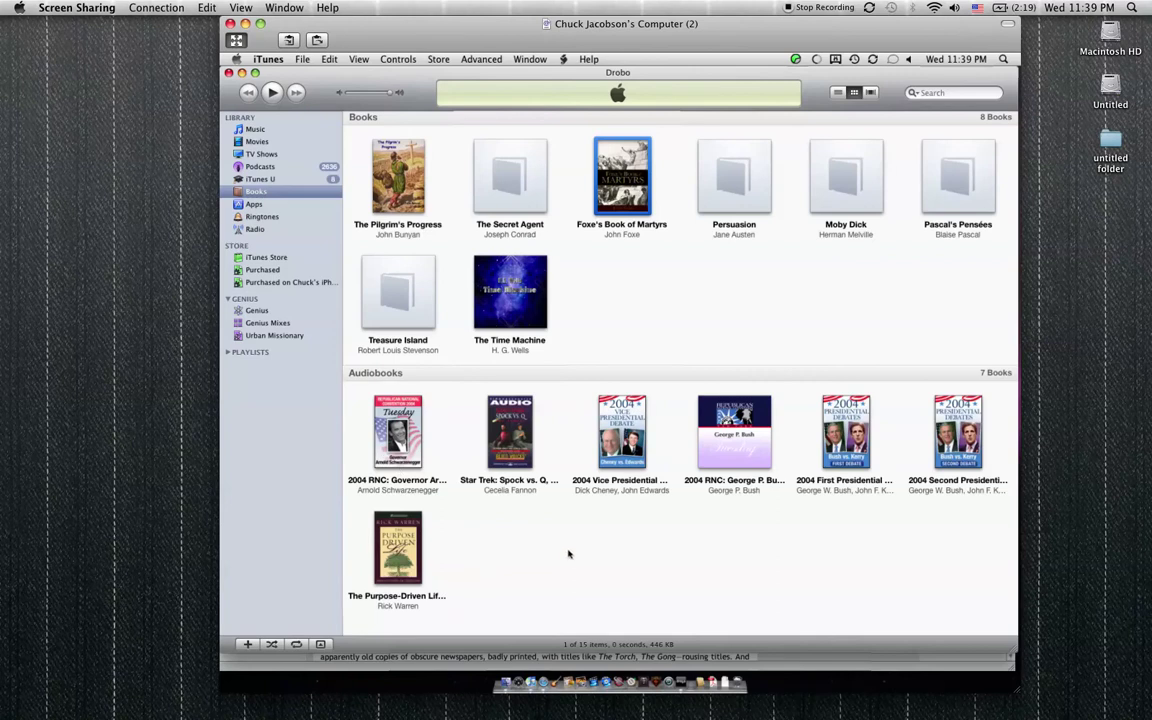
mouse_move(418, 430)
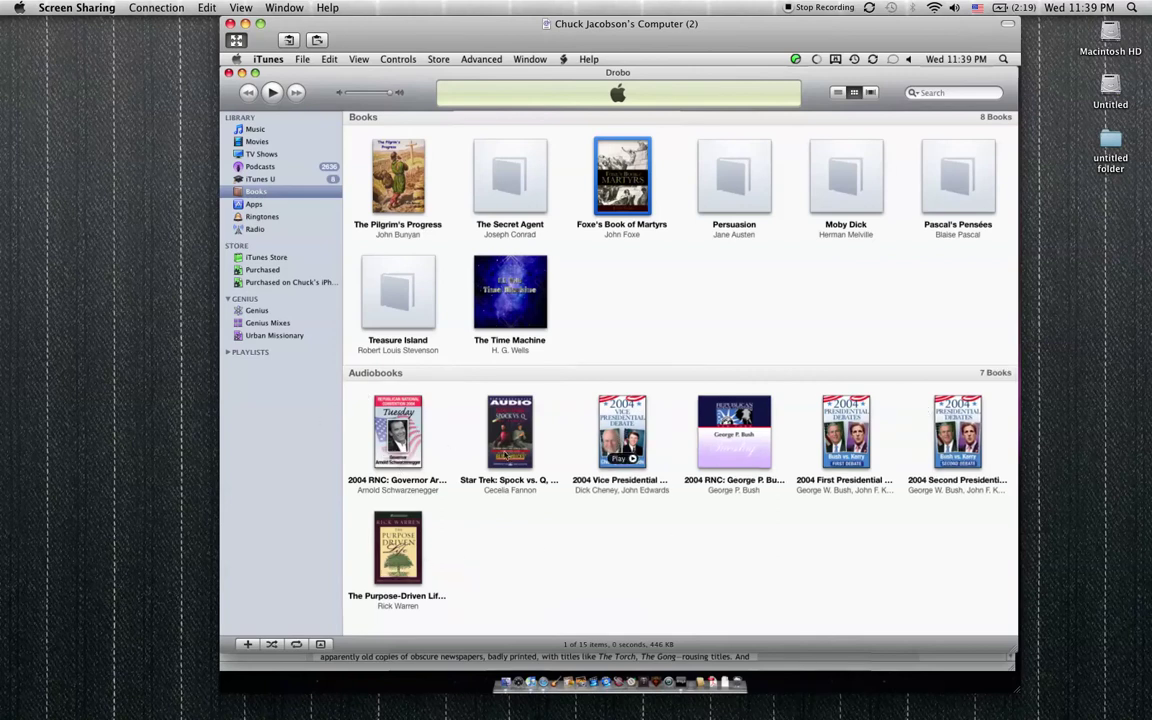
mouse_move(408, 457)
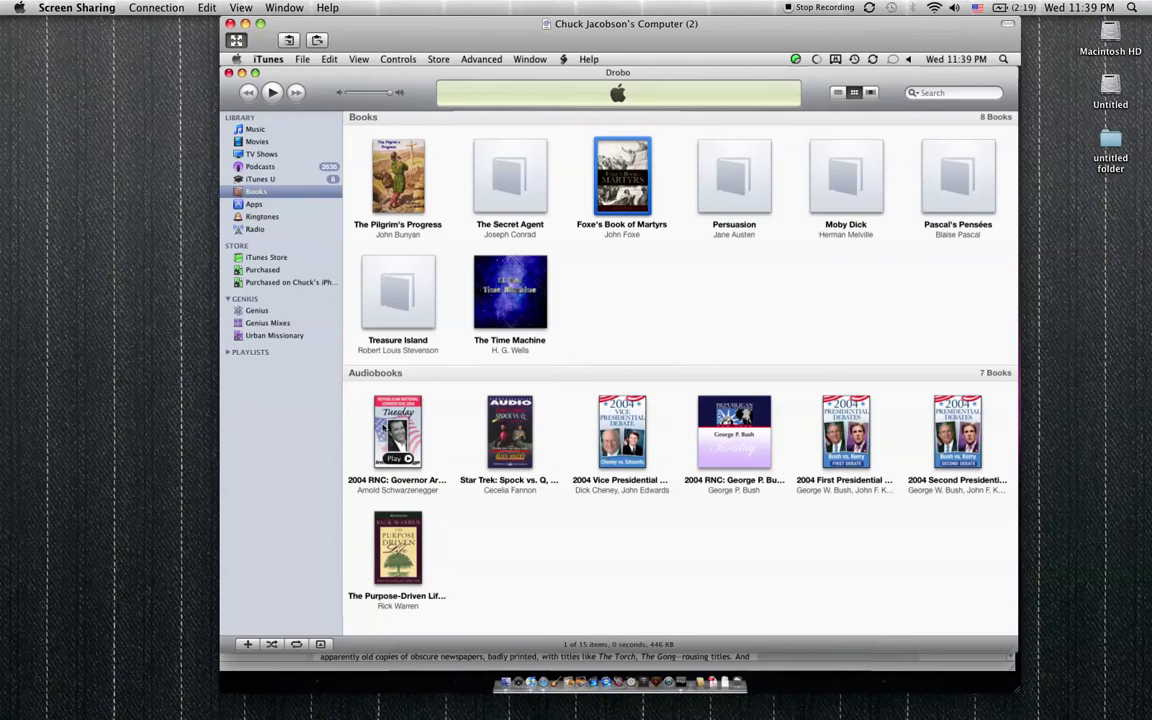
click(397, 173)
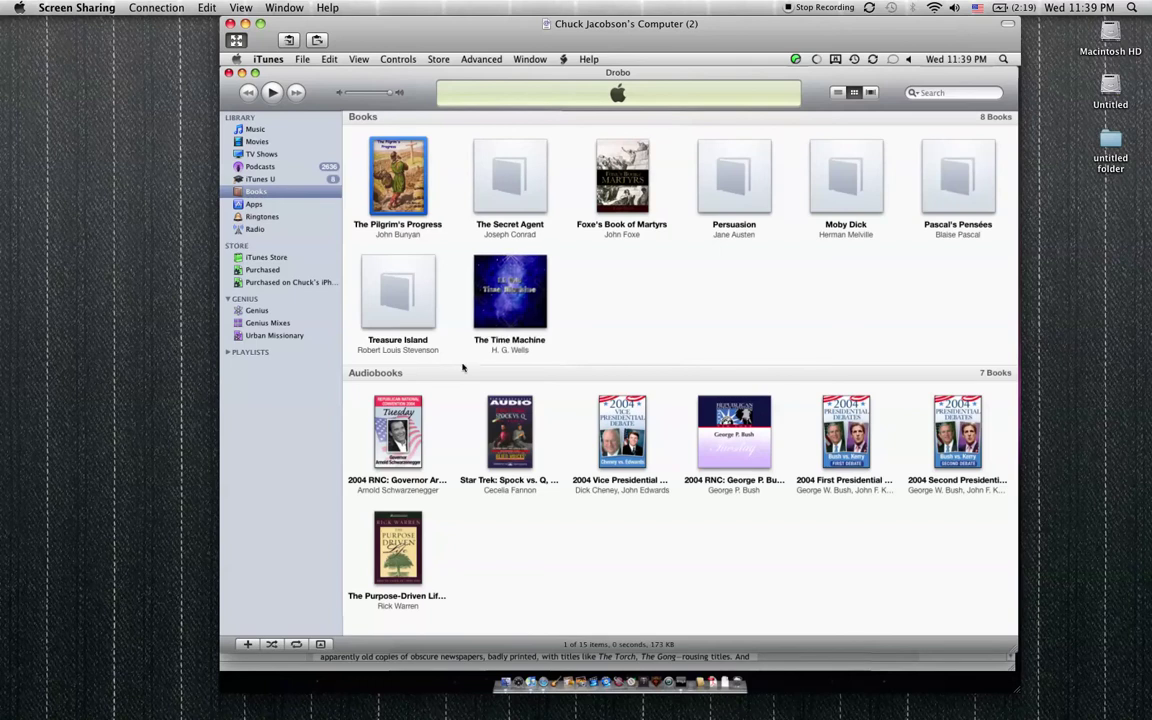
Look over individual titles in the Books library, including The Secret Agent, Foxe's Book of Martyrs, Pascal's Pensées, The Time Machine and Treasure Island
click(531, 190)
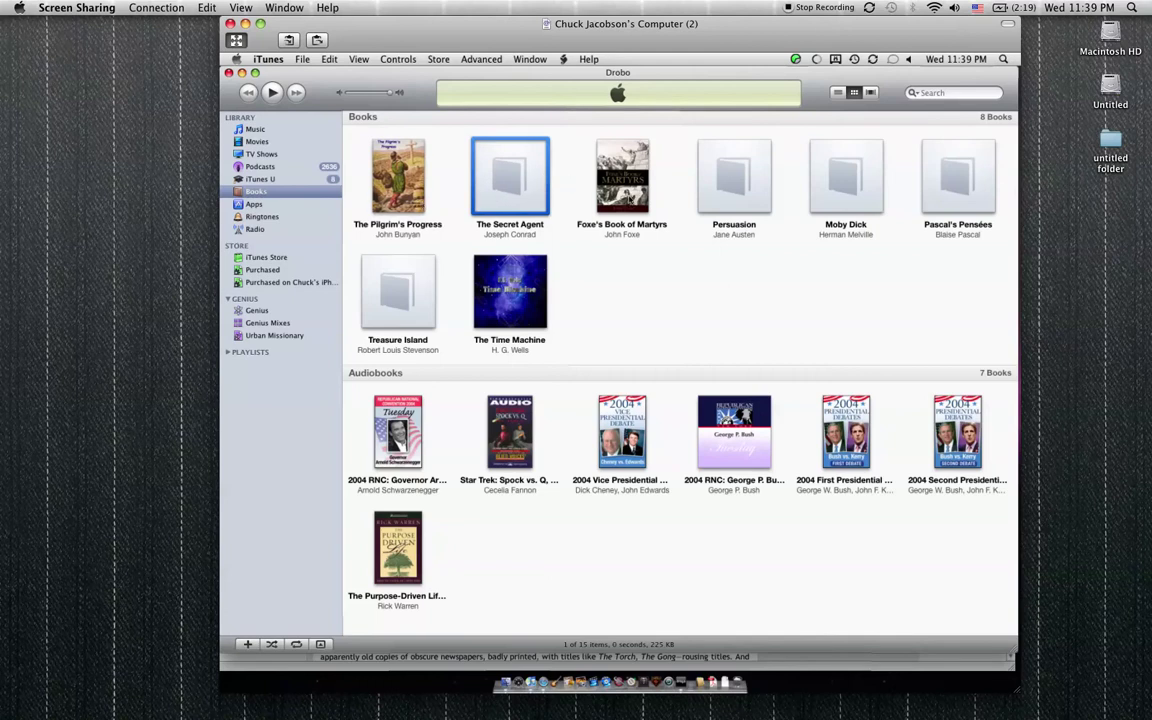
click(621, 186)
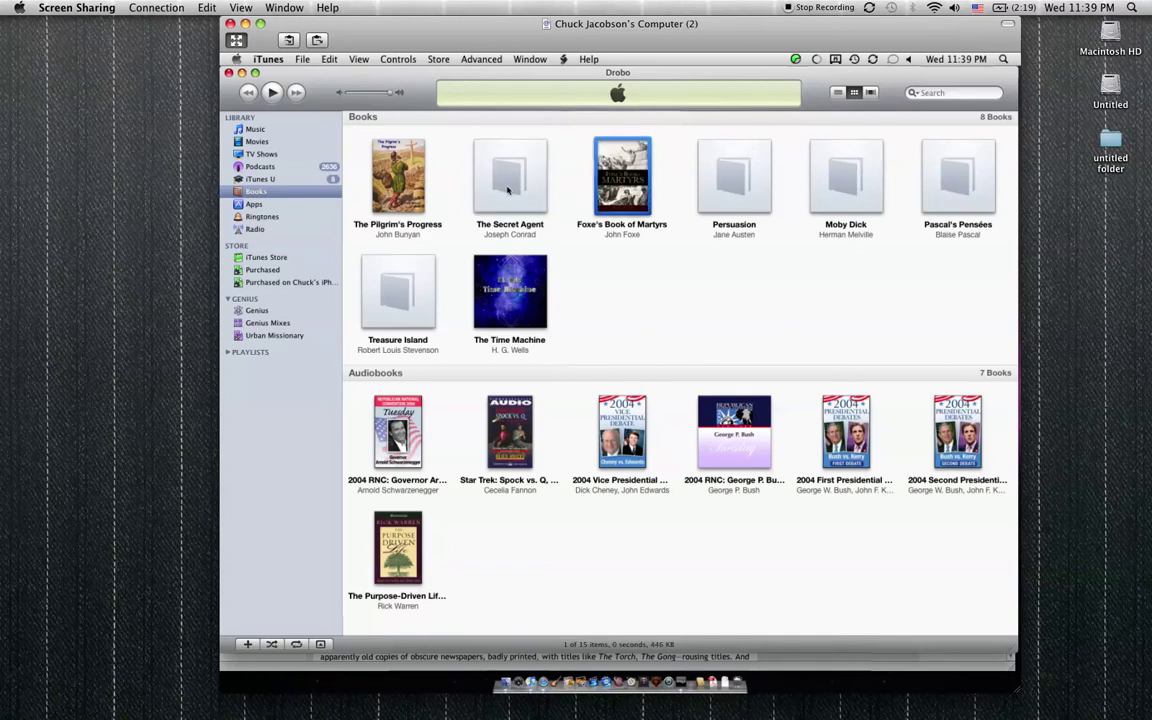
click(687, 283)
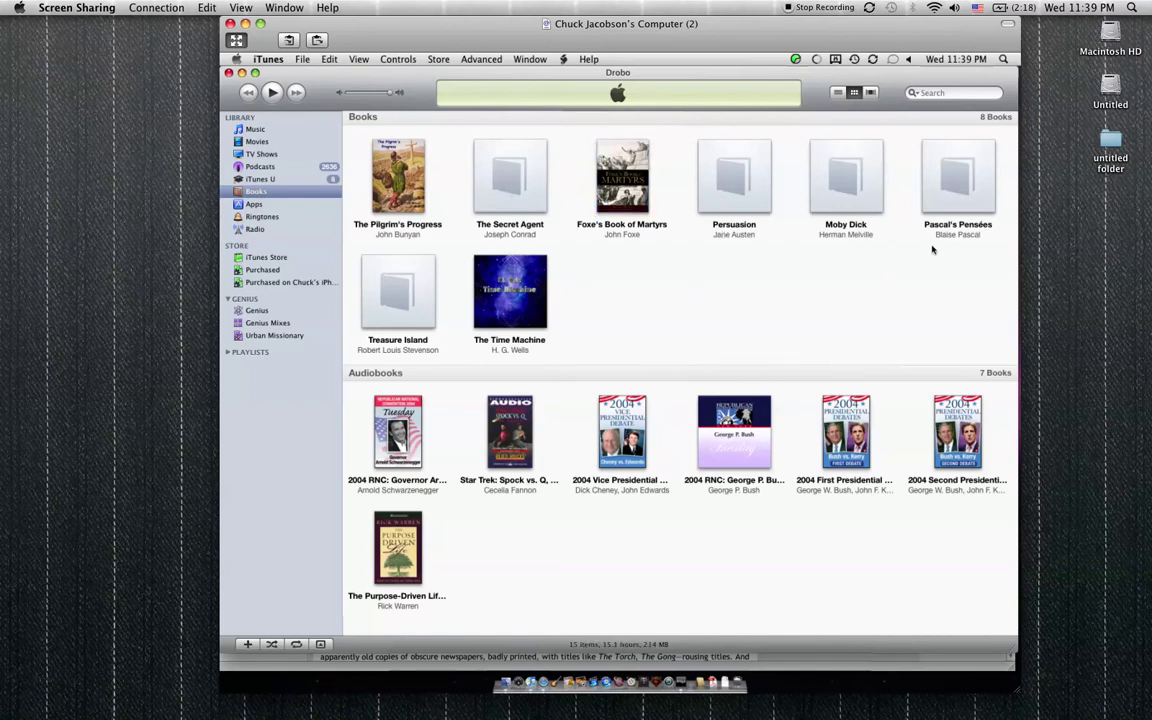
click(948, 208)
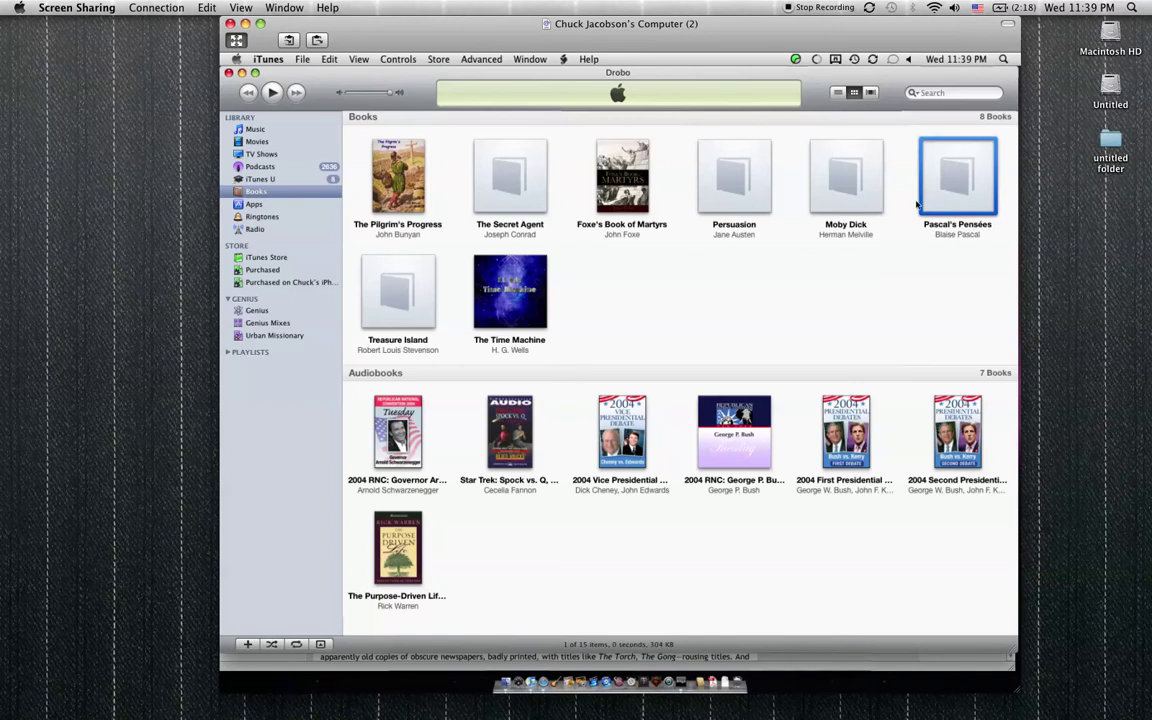
click(470, 292)
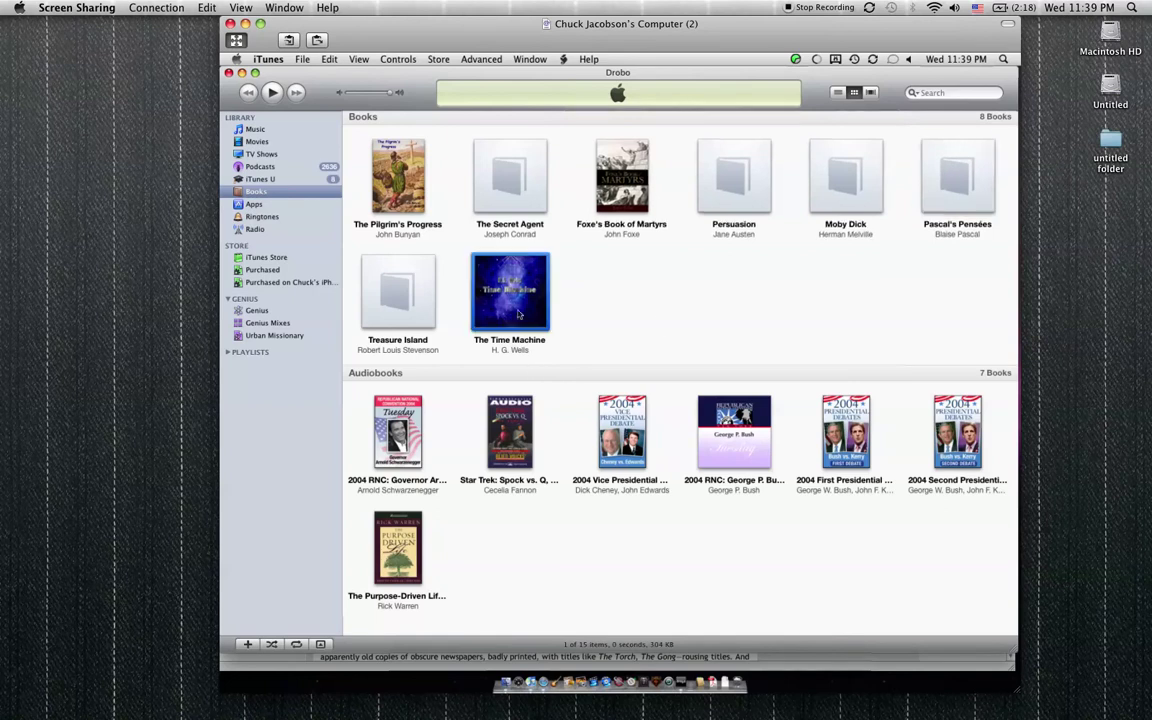
click(399, 305)
click(608, 198)
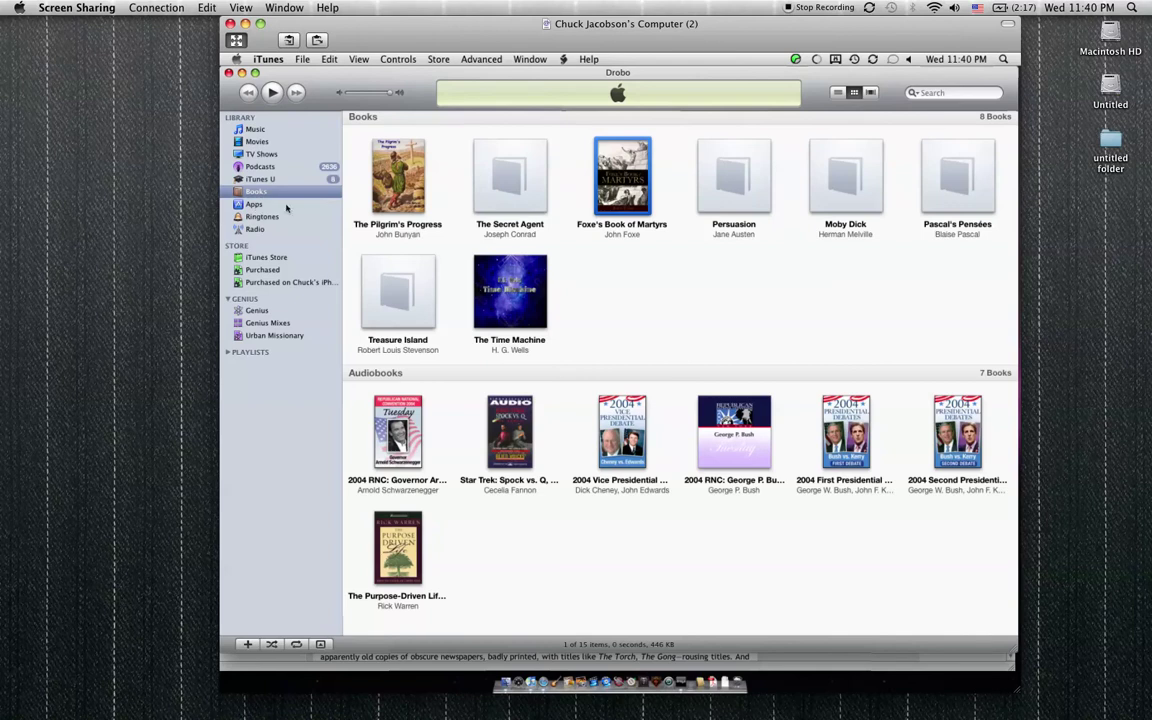
Show the Apps library and look through all the iPhone and iPod touch apps and the iPod Games
click(276, 207)
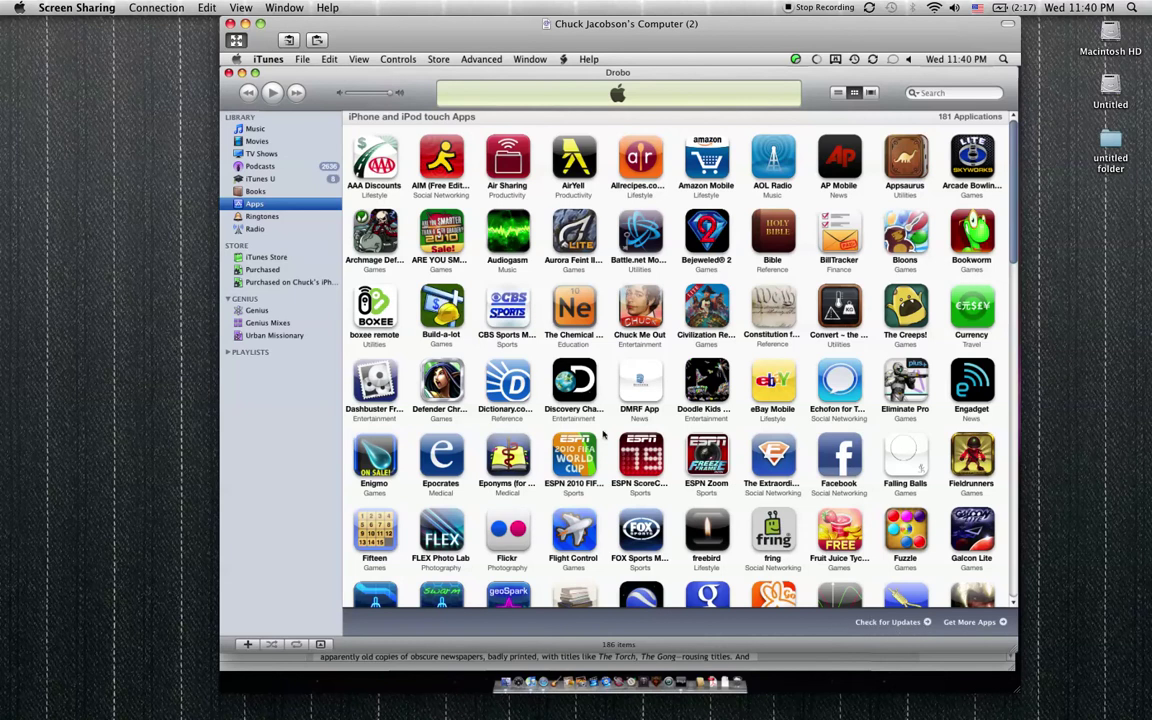
scroll(602, 434, down, 5)
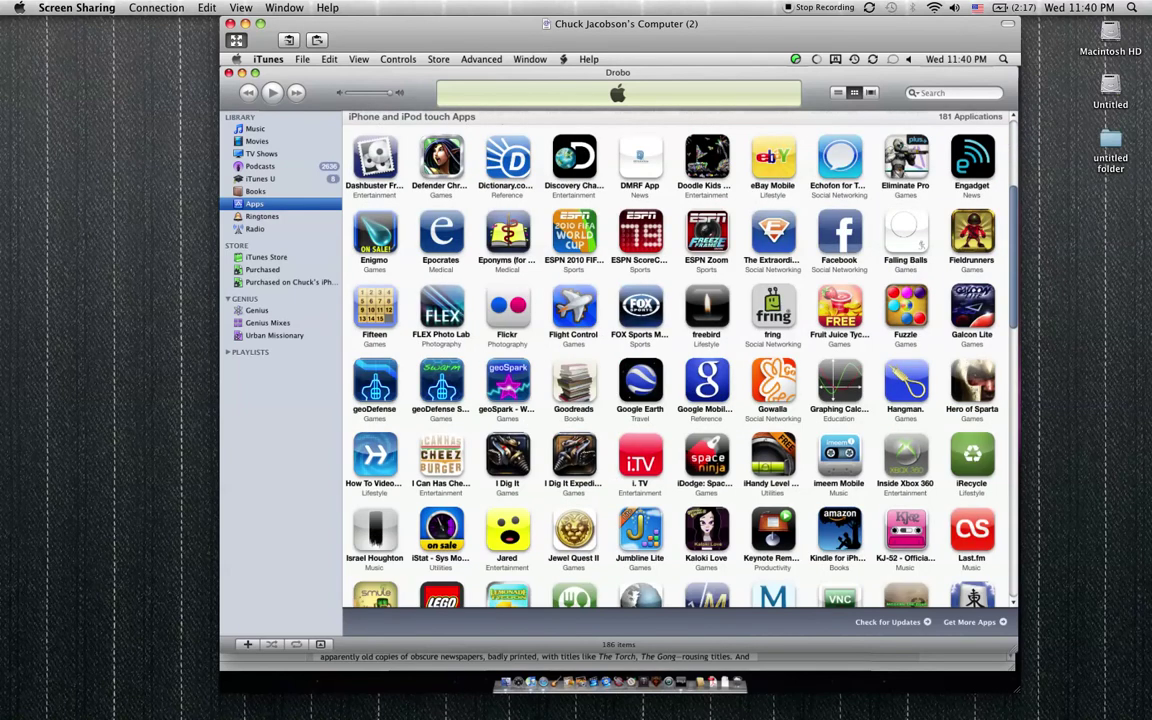
scroll(516, 273, up, 3)
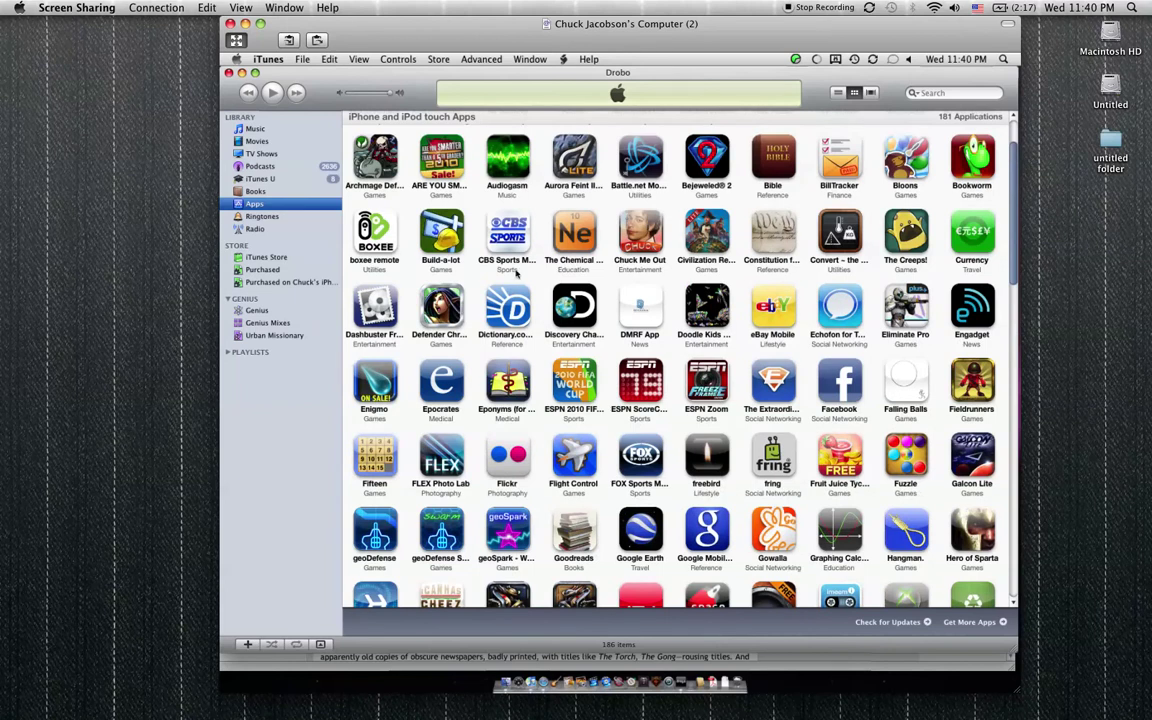
scroll(516, 273, up, 2)
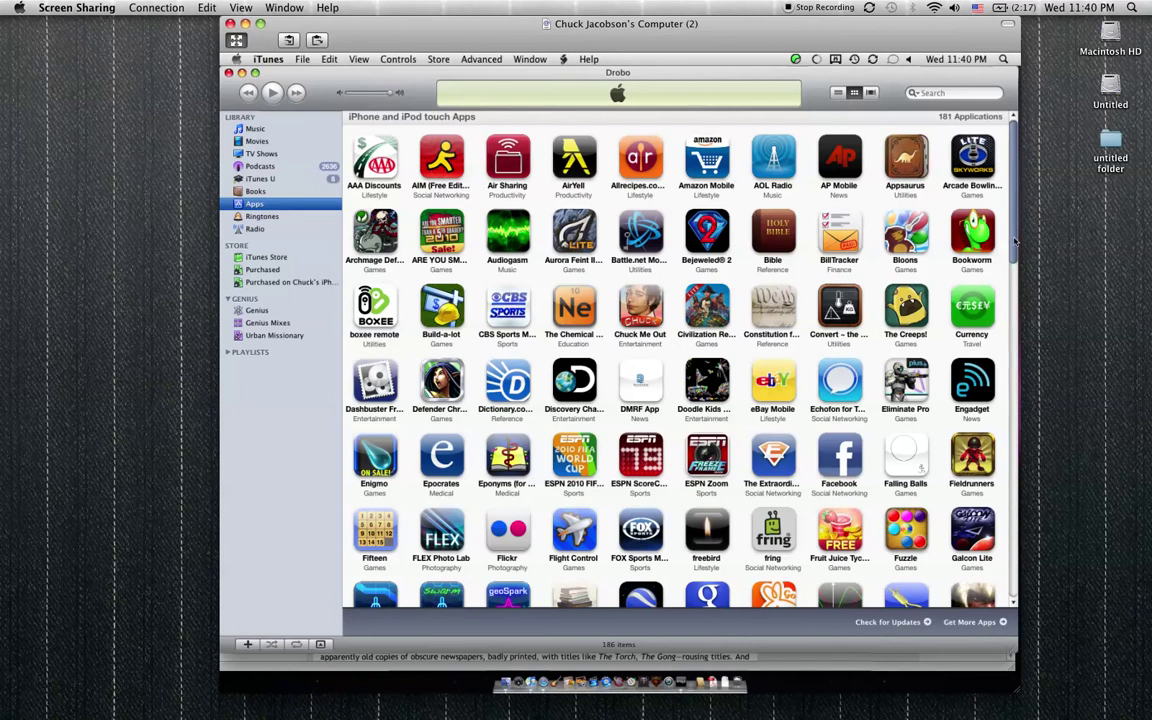
scroll(1014, 245, down, 1)
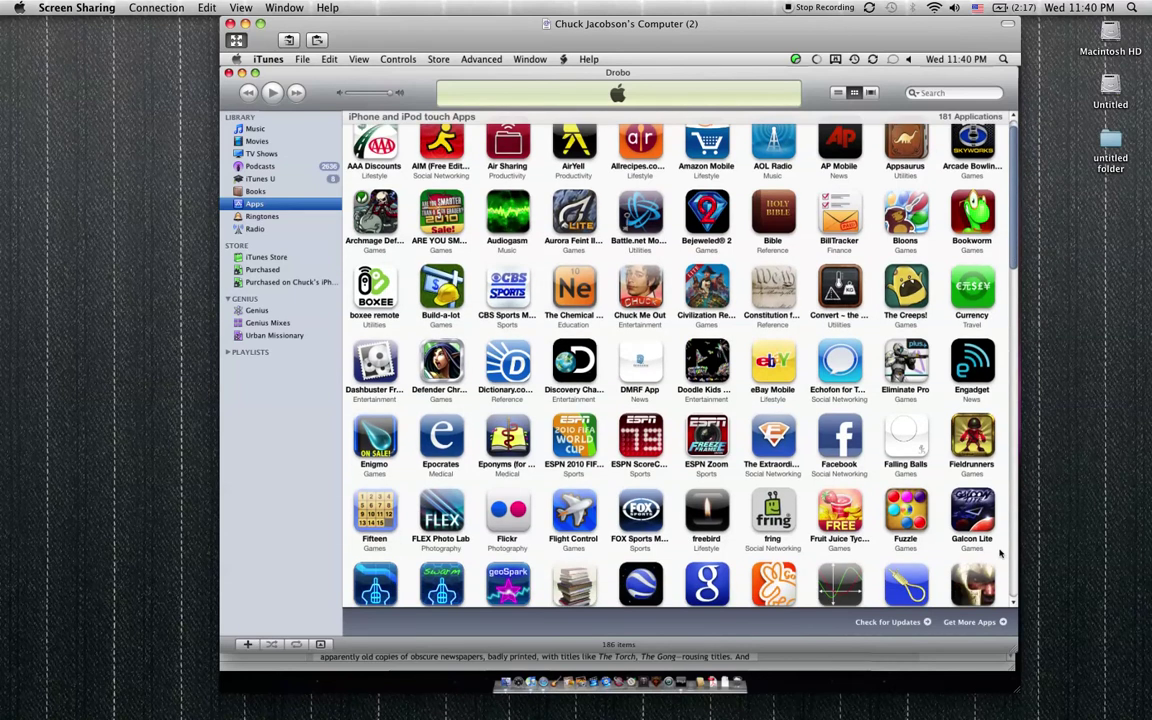
scroll(1004, 599, down, 2)
scroll(1006, 597, down, 15)
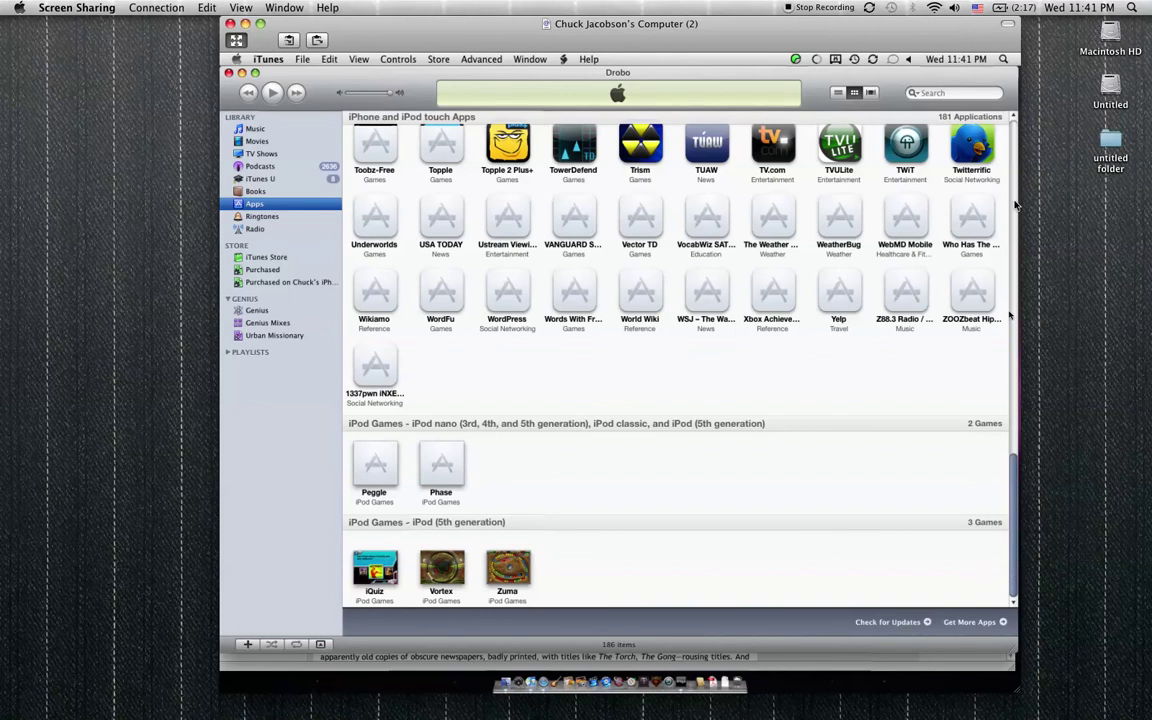
scroll(1012, 140, up, 1)
scroll(1010, 130, up, 15)
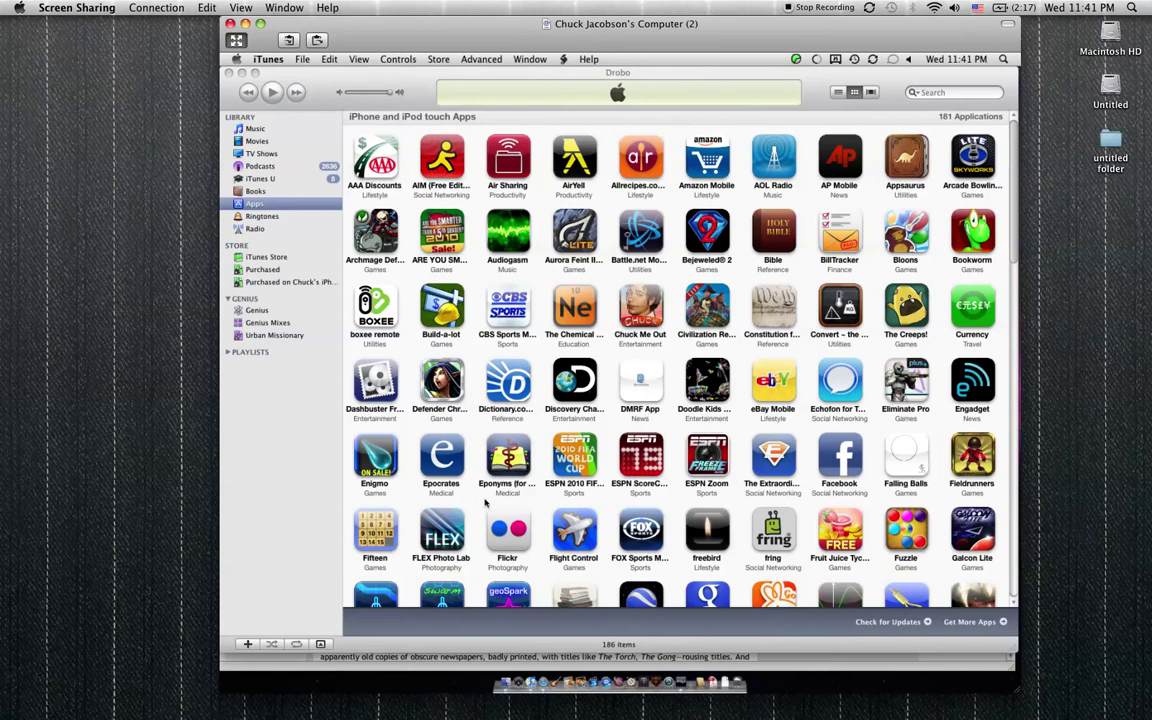
click(485, 503)
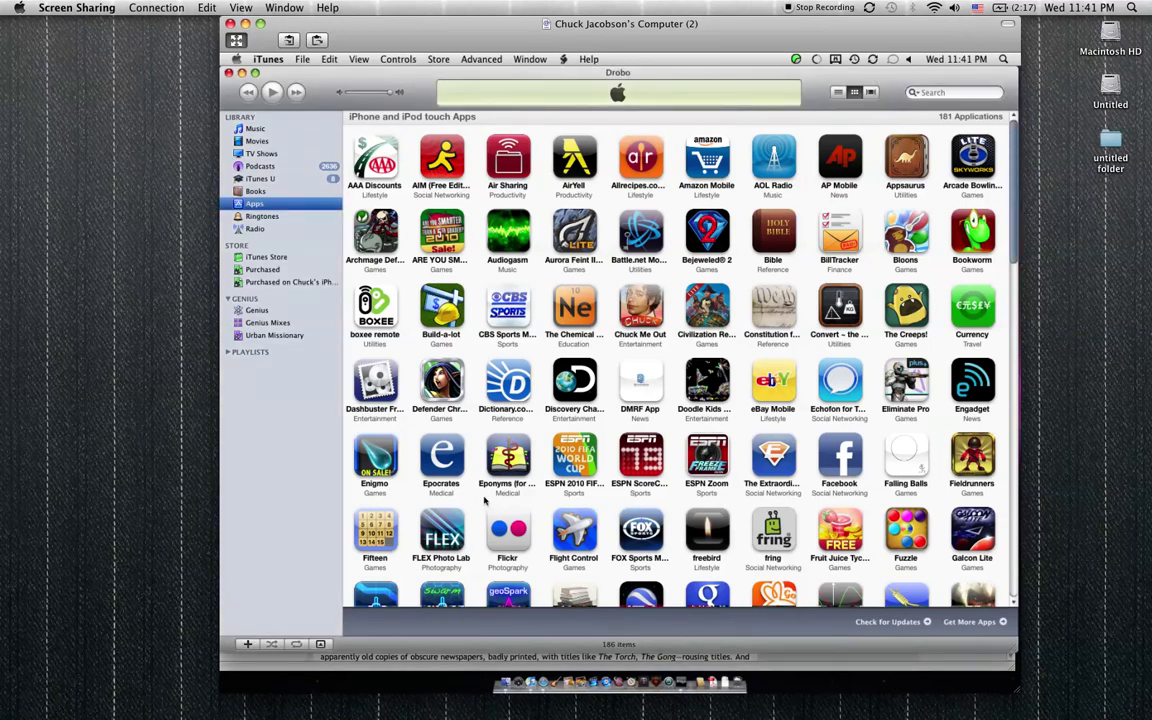
scroll(485, 503, down, 3)
scroll(958, 225, down, 5)
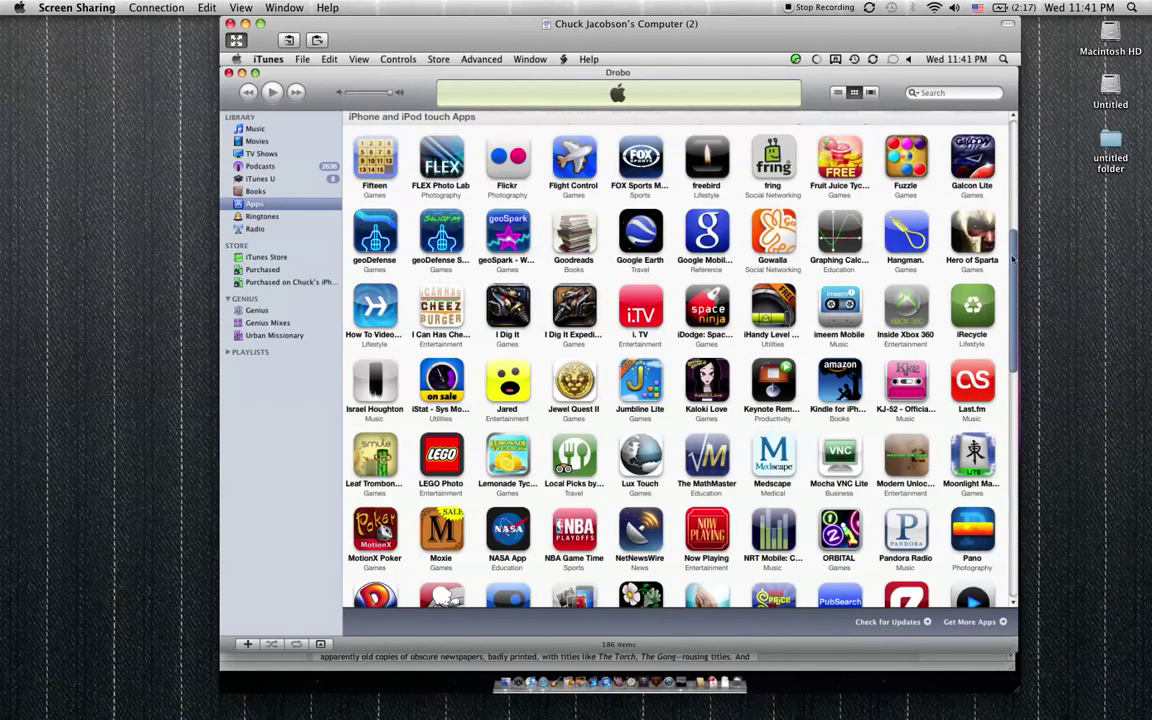
scroll(1006, 400, down, 2)
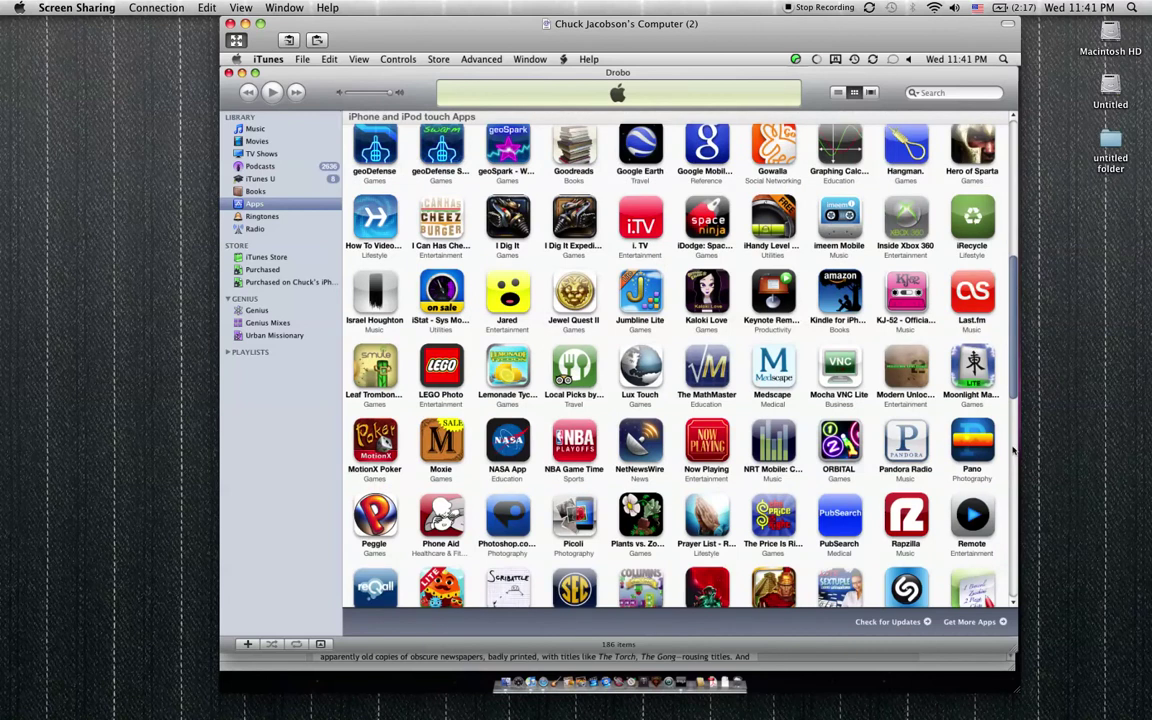
scroll(1012, 450, down, 10)
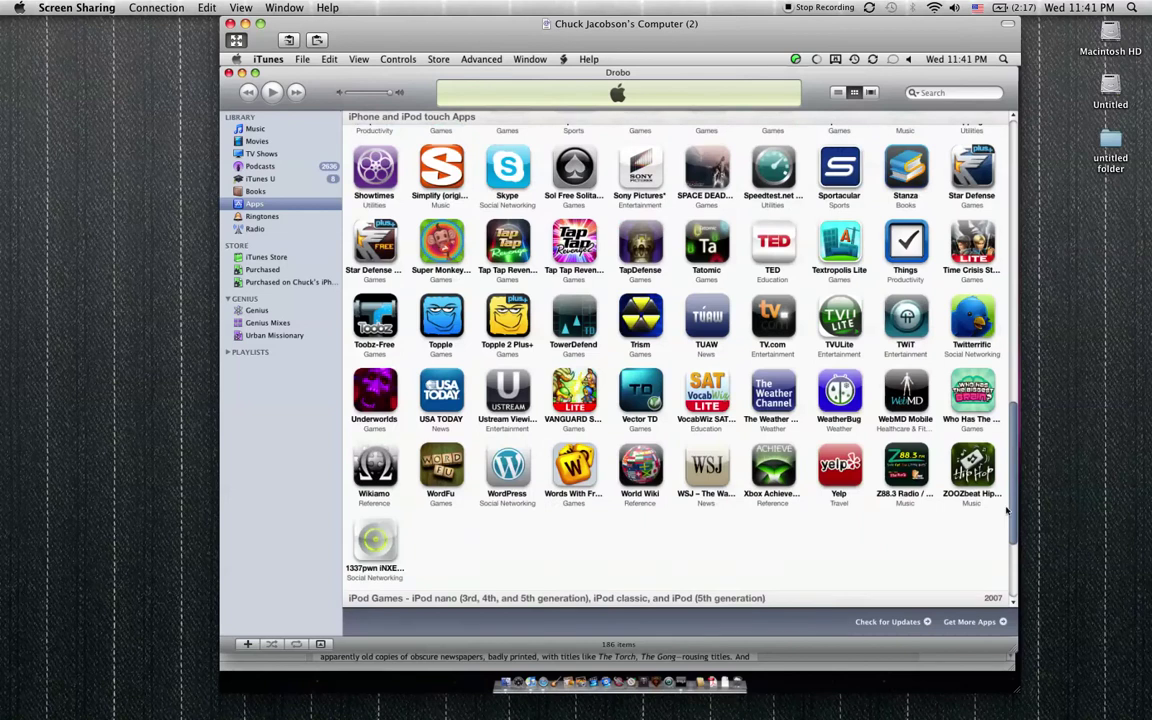
scroll(1012, 567, down, 4)
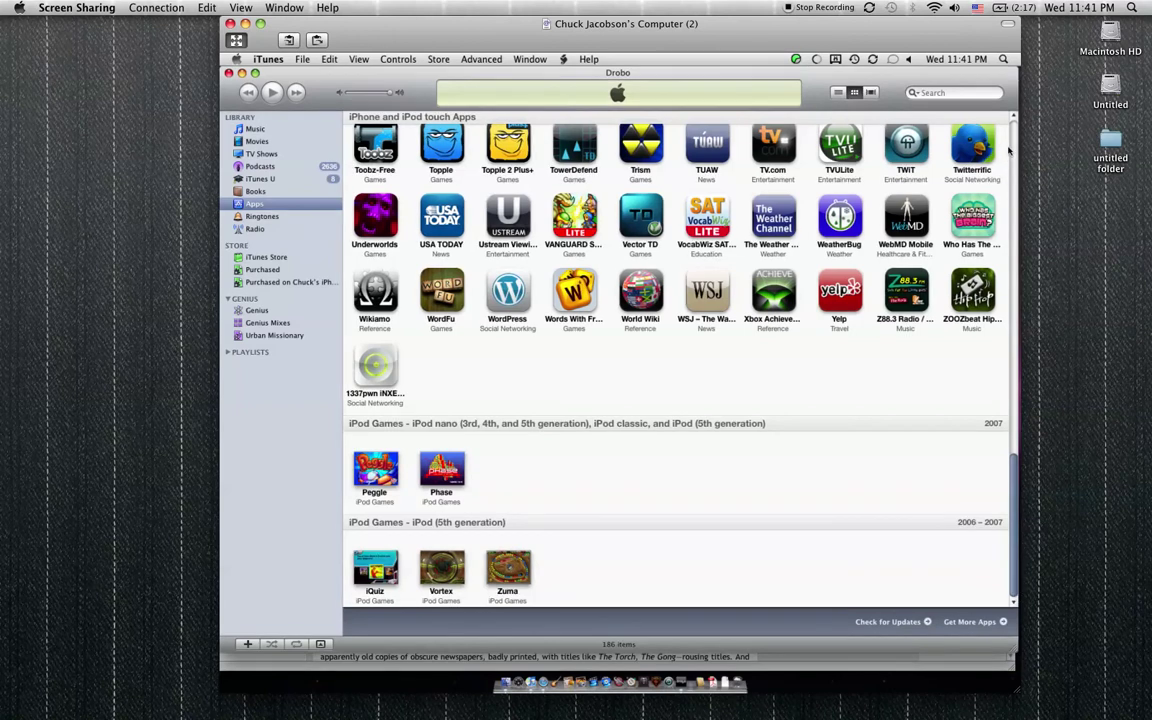
scroll(700, 300, up, 15)
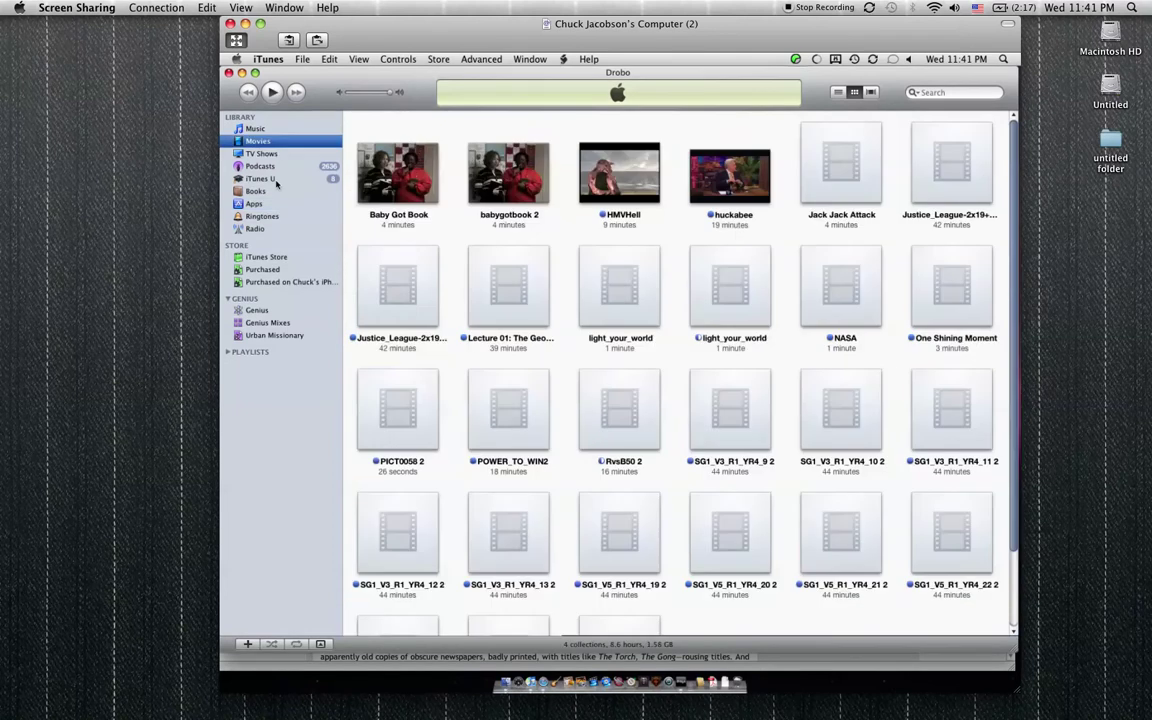
Open the Science - Video collection in iTunes U and widen the Collection column to make the episode titles readable
click(262, 179)
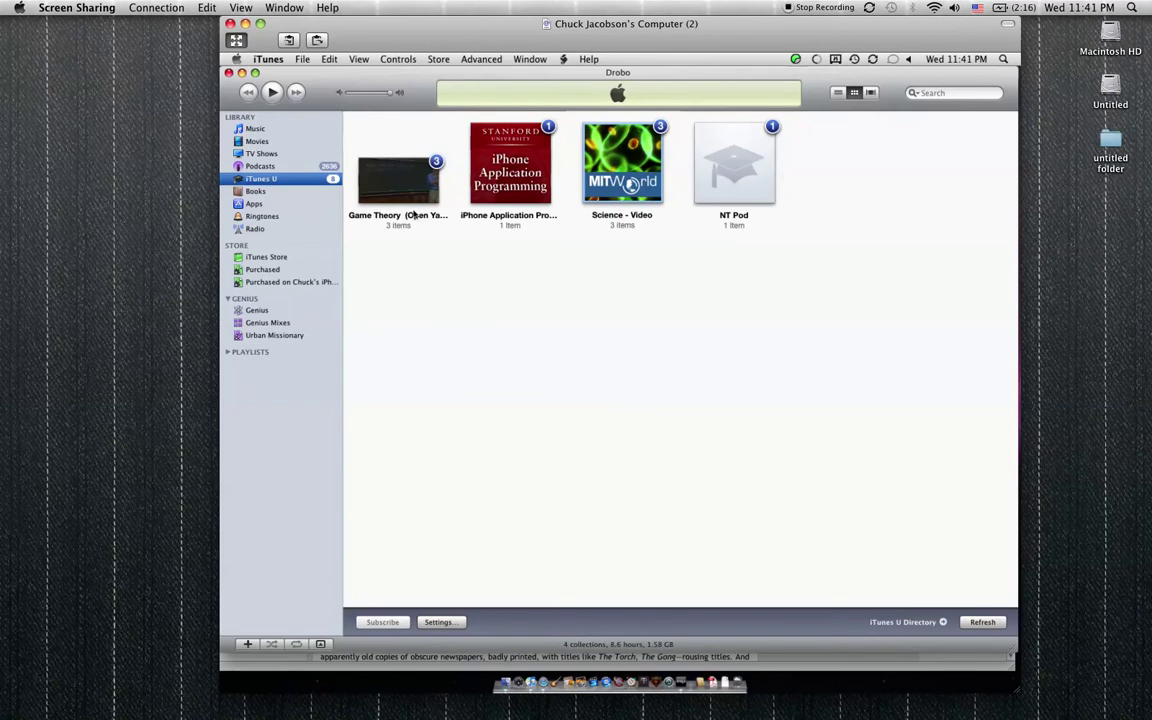
mouse_move(400, 185)
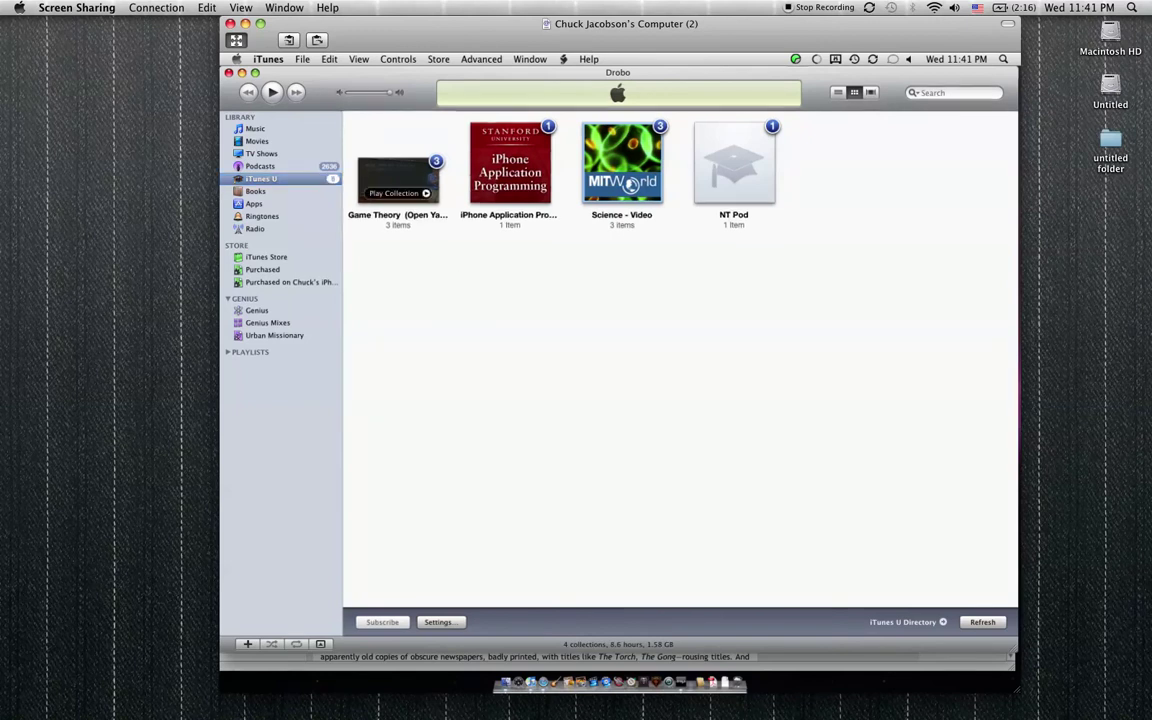
click(627, 205)
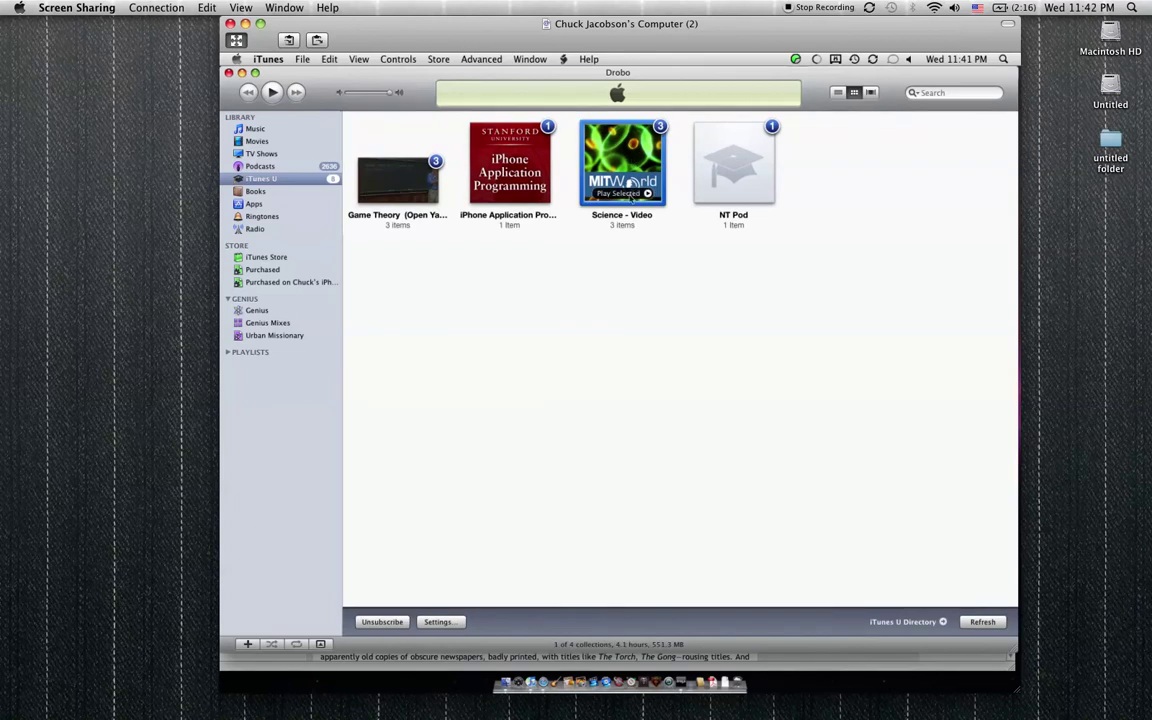
double_click(622, 155)
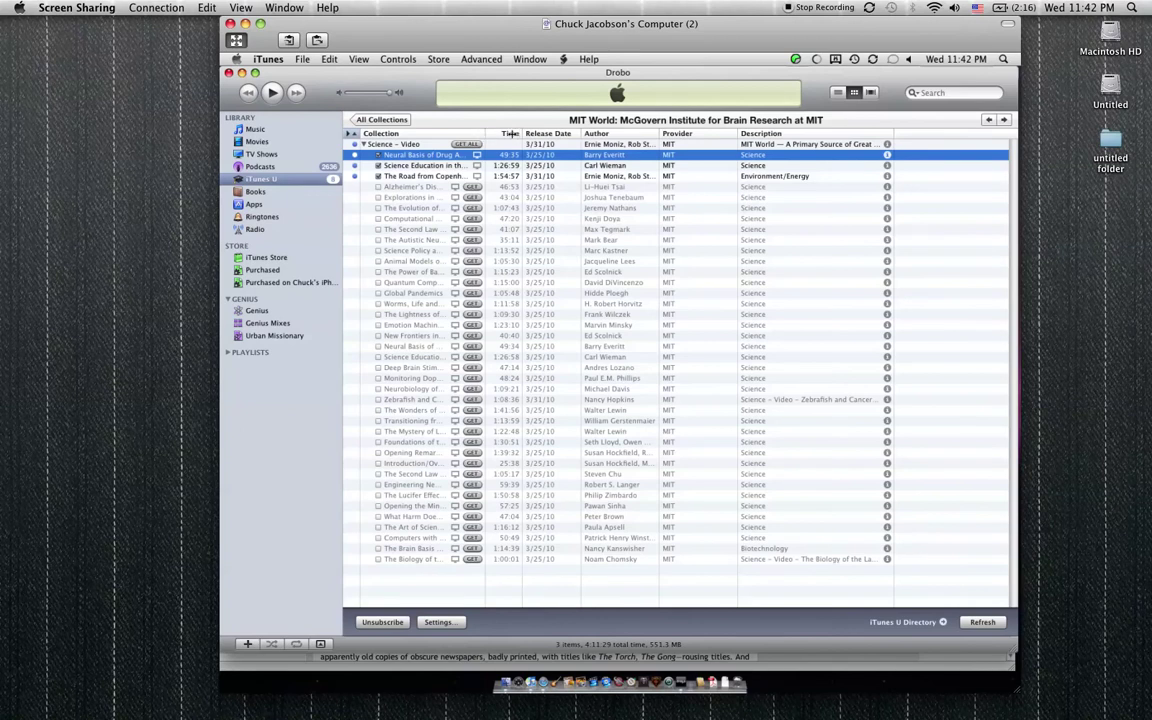
drag(512, 134, 545, 134)
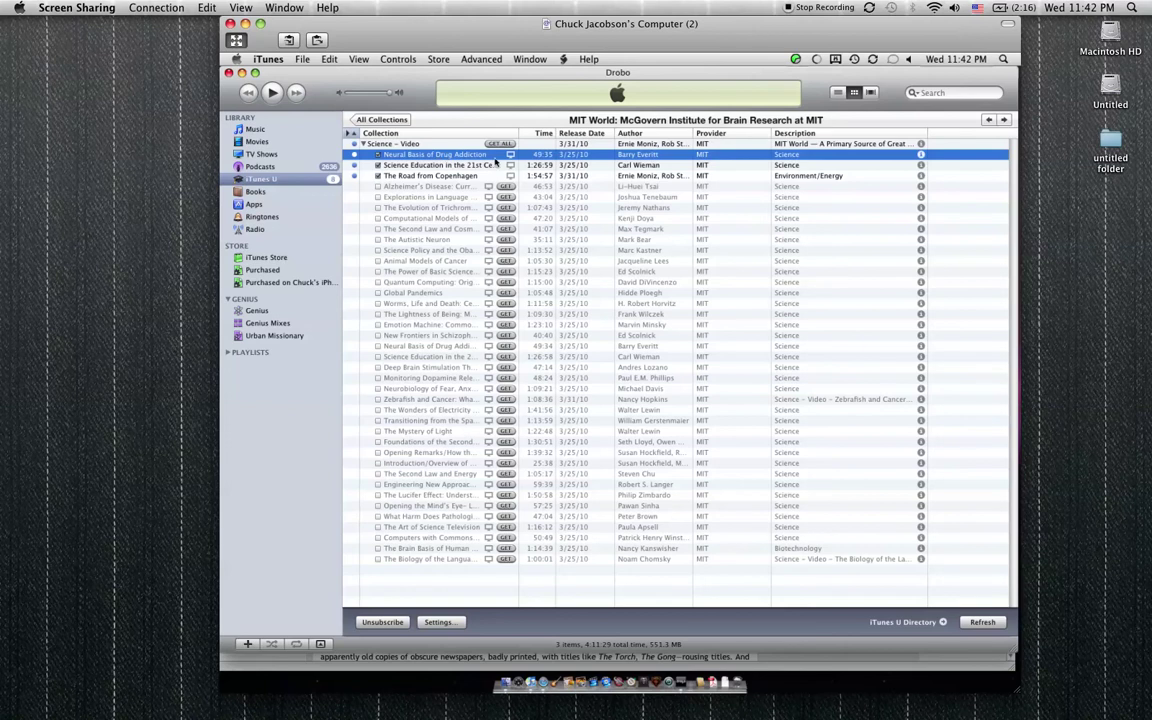
Download the free movie Deep Brain Stimulation Therapy for Movement Disorders from the collection's iTunes Store page, and return to the iTunes U library
click(438, 145)
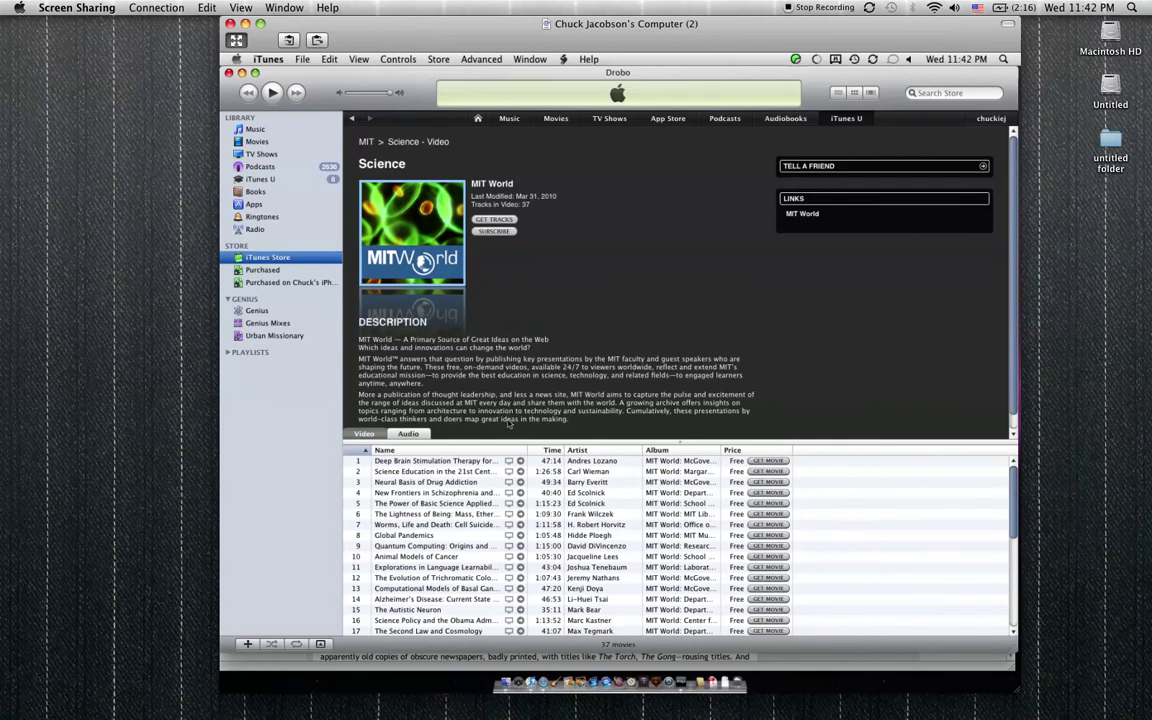
click(479, 462)
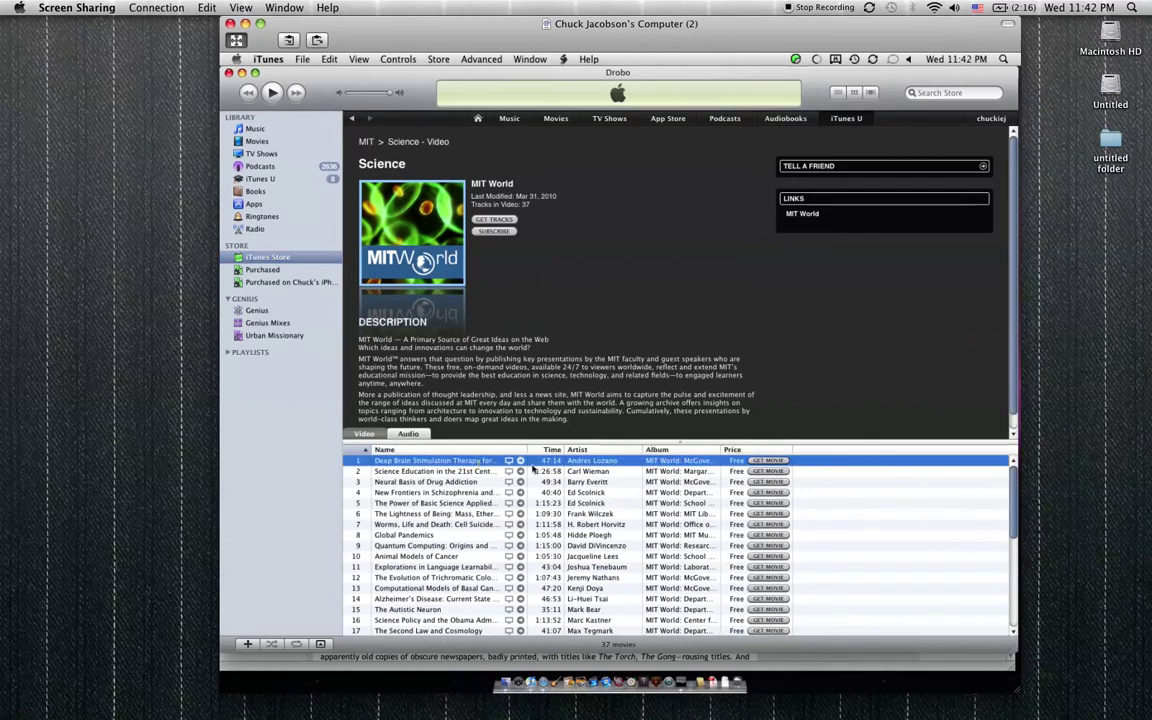
click(768, 461)
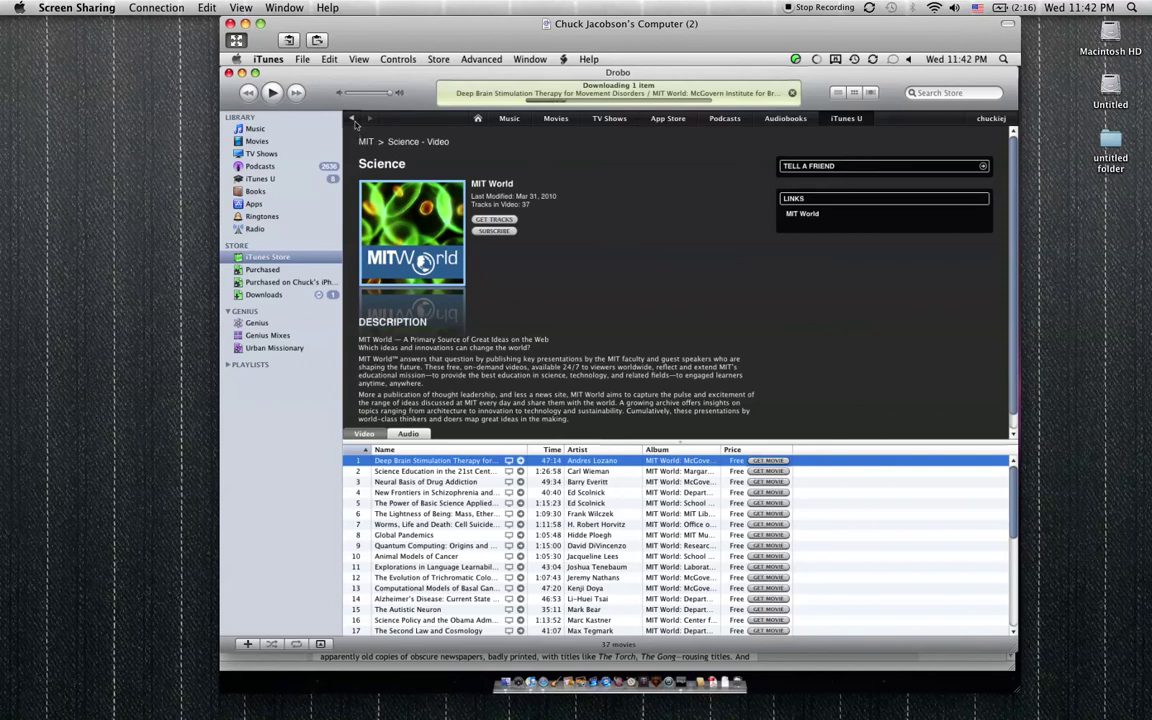
click(353, 119)
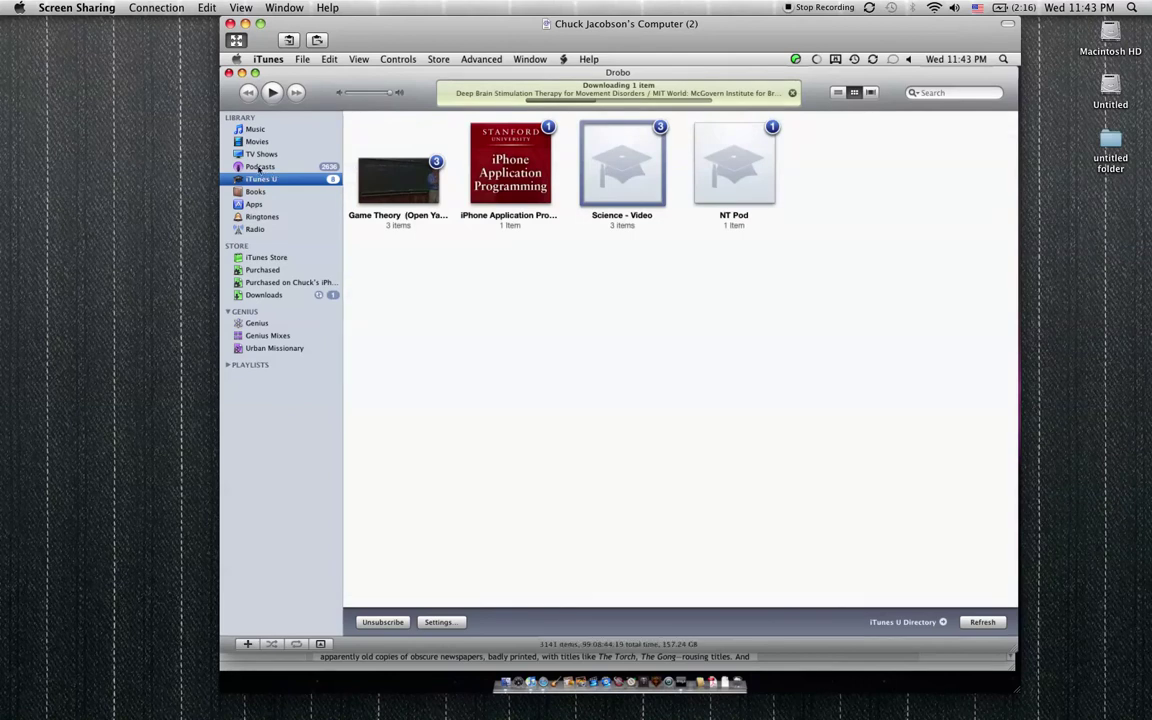
Show the Podcasts library and look through the list of subscribed podcasts to its end
click(265, 168)
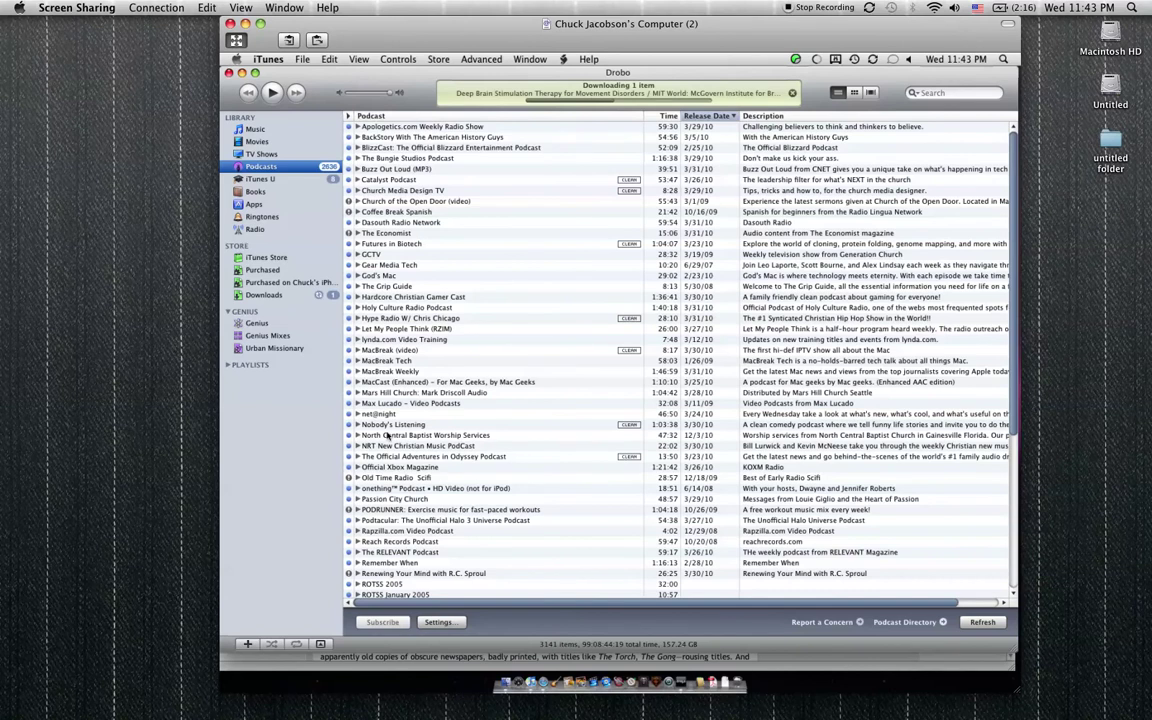
scroll(387, 435, down, 3)
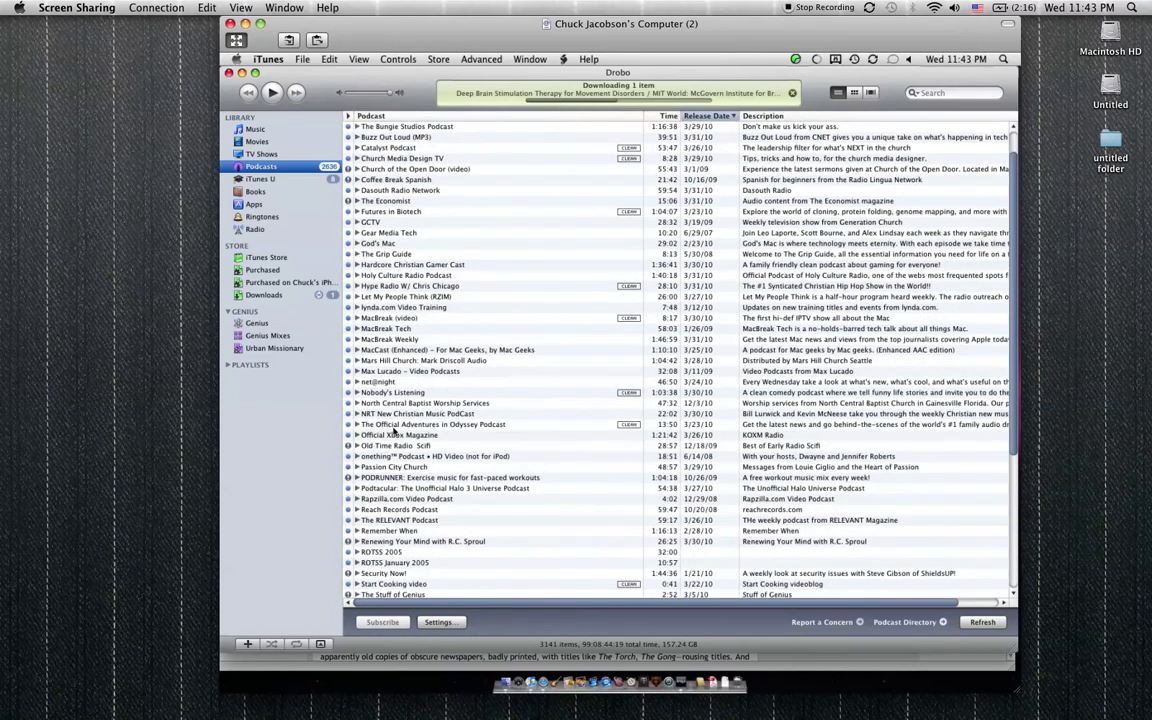
scroll(395, 432, down, 2)
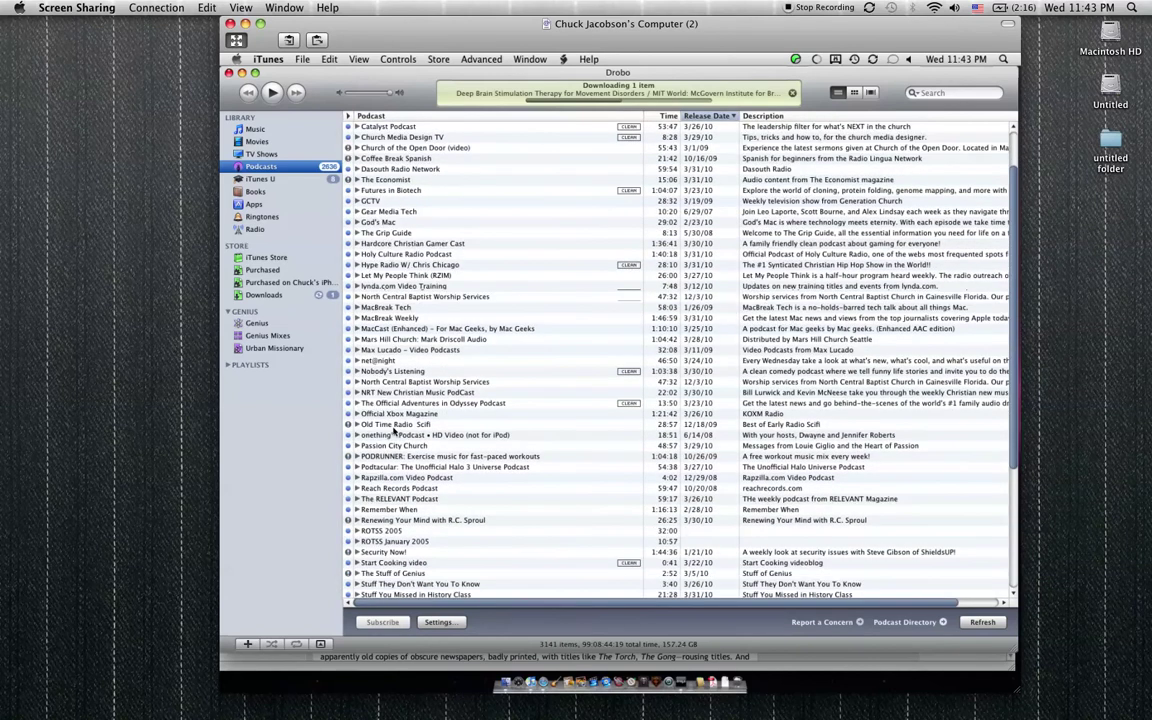
scroll(393, 432, down, 3)
scroll(393, 432, down, 3)
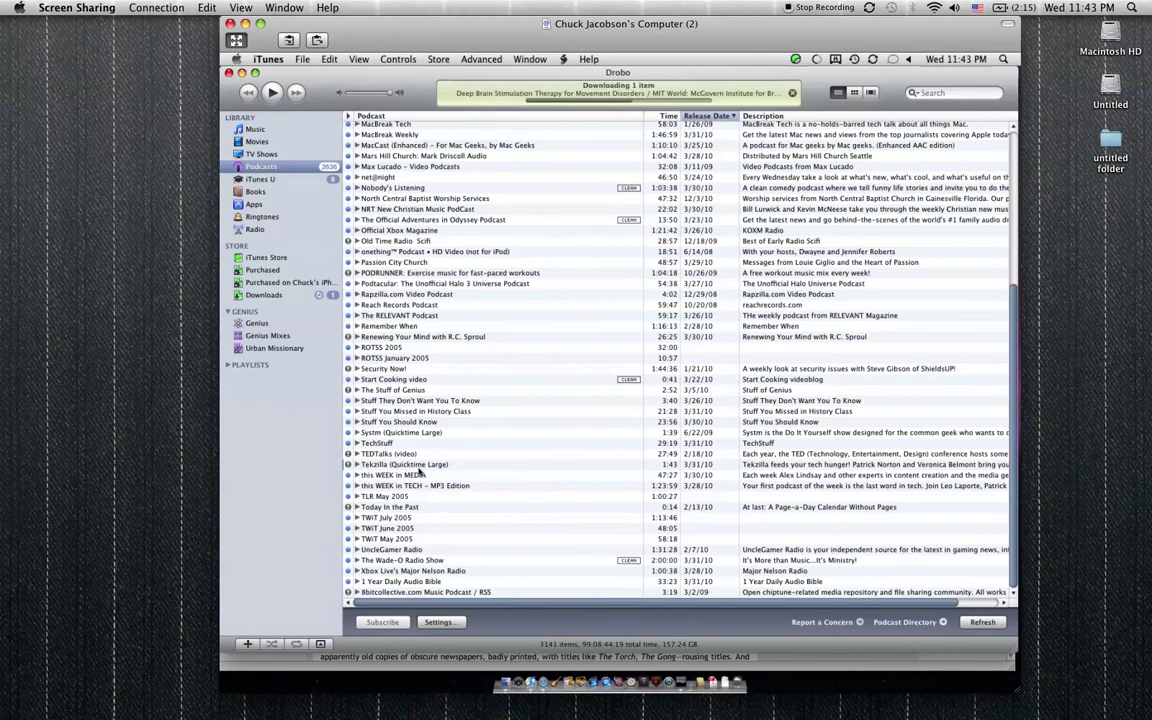
Check the update notice of the Tekzilla (Quicktime Large) podcast and dismiss it without resuming updates
click(370, 465)
click(348, 465)
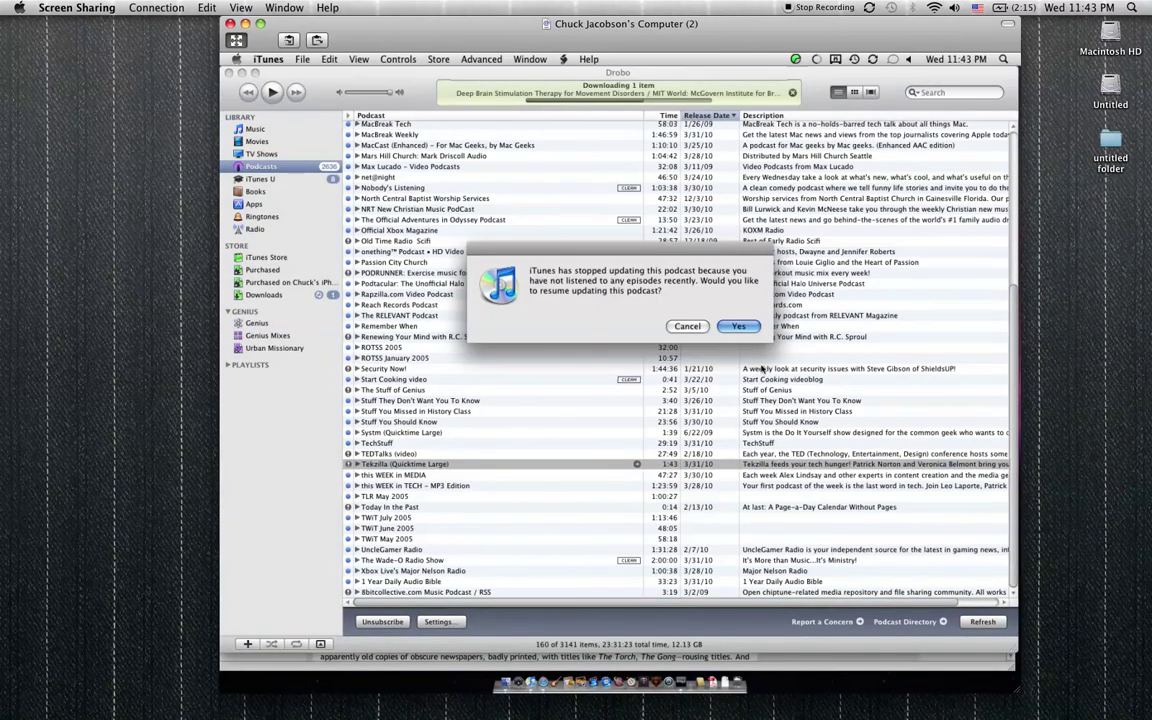
click(684, 327)
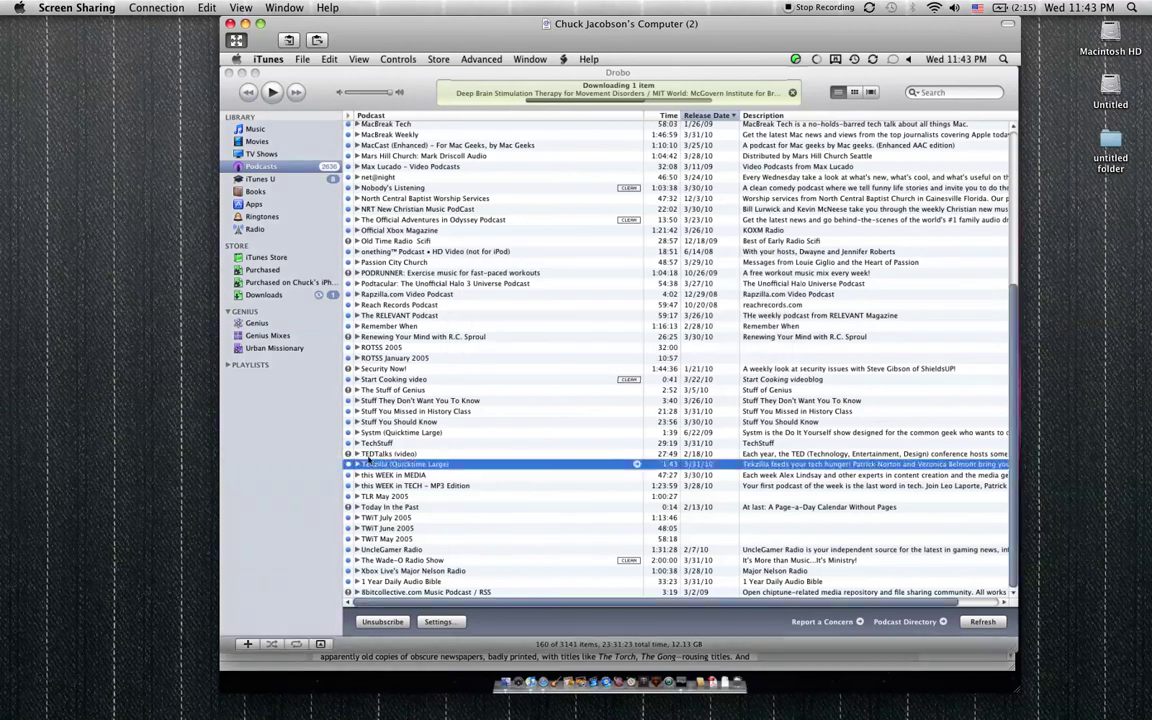
scroll(525, 438, up, 2)
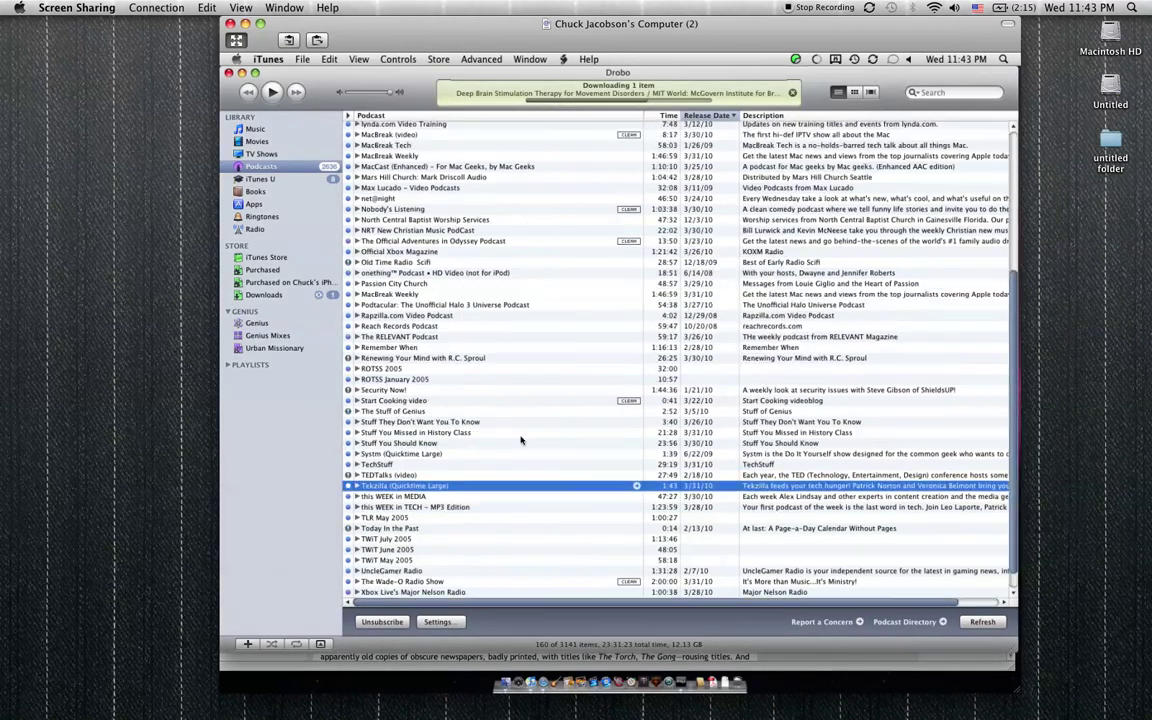
Show the TV Shows library and select Stargate SG-1 Season 10 followed by Stargate SG-1 Season 1
scroll(490, 312, up, 10)
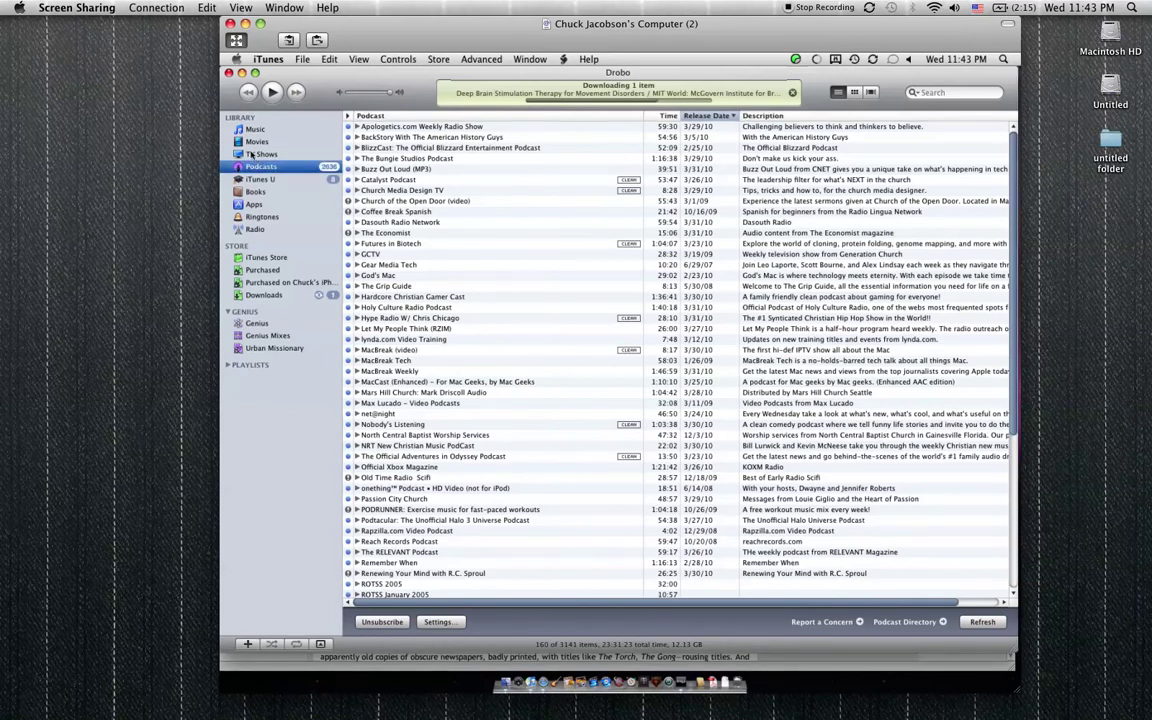
click(256, 154)
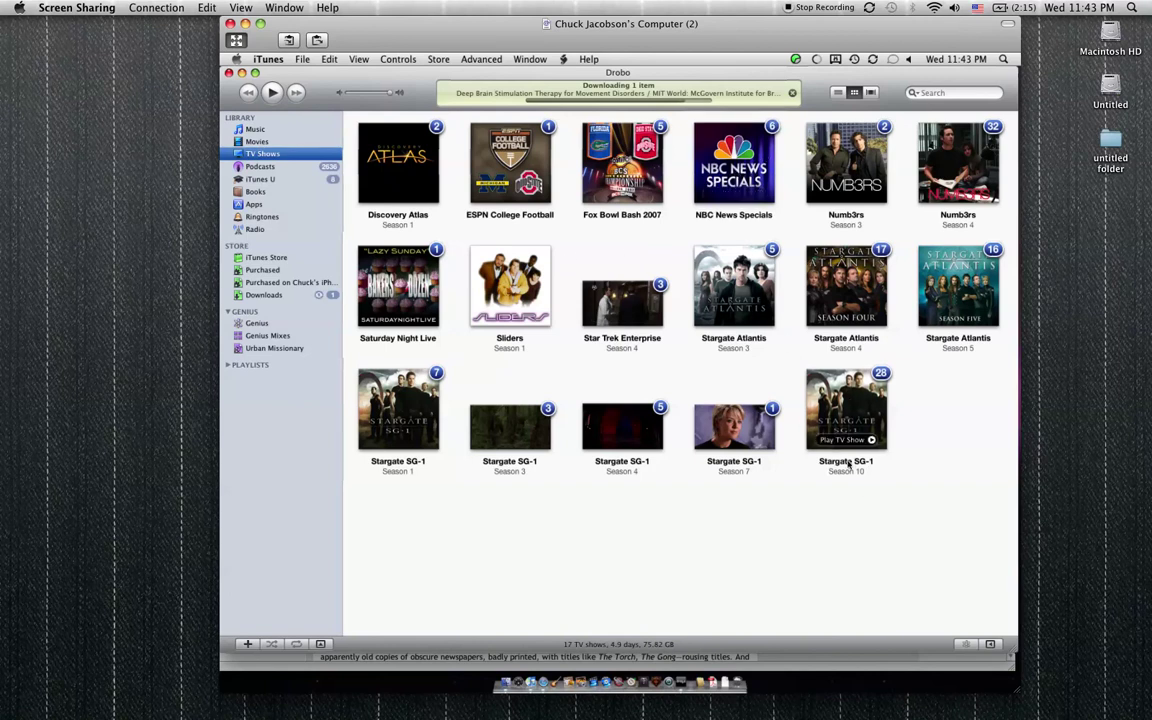
click(818, 428)
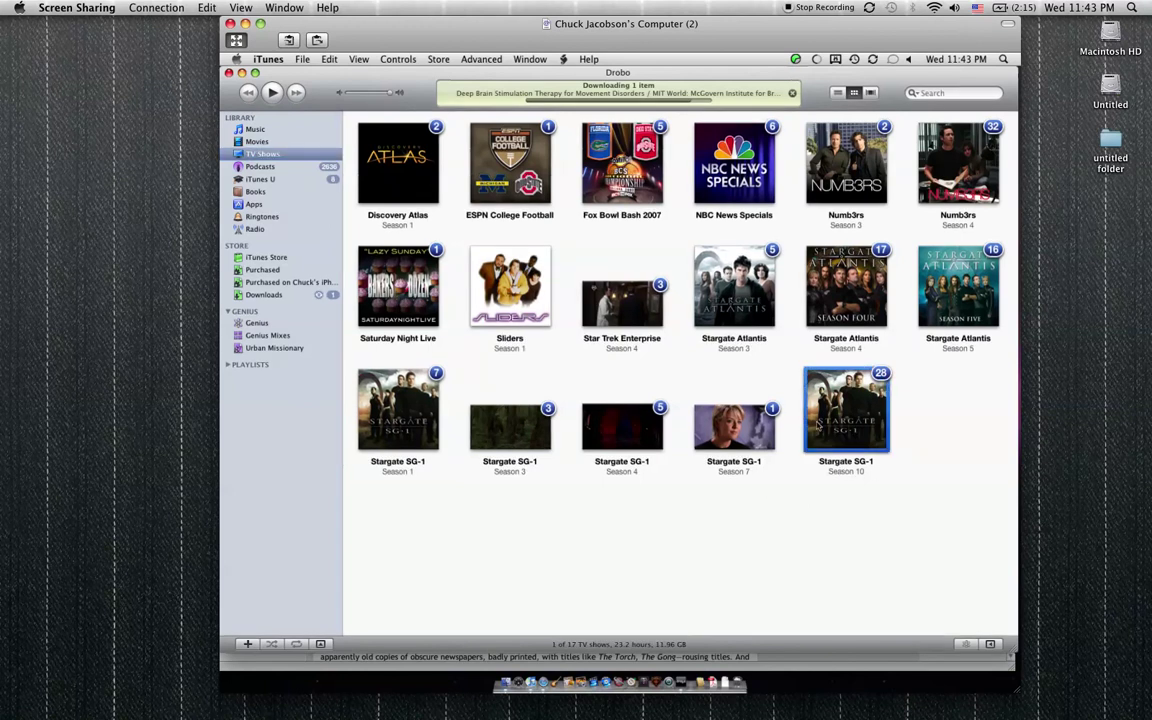
click(411, 410)
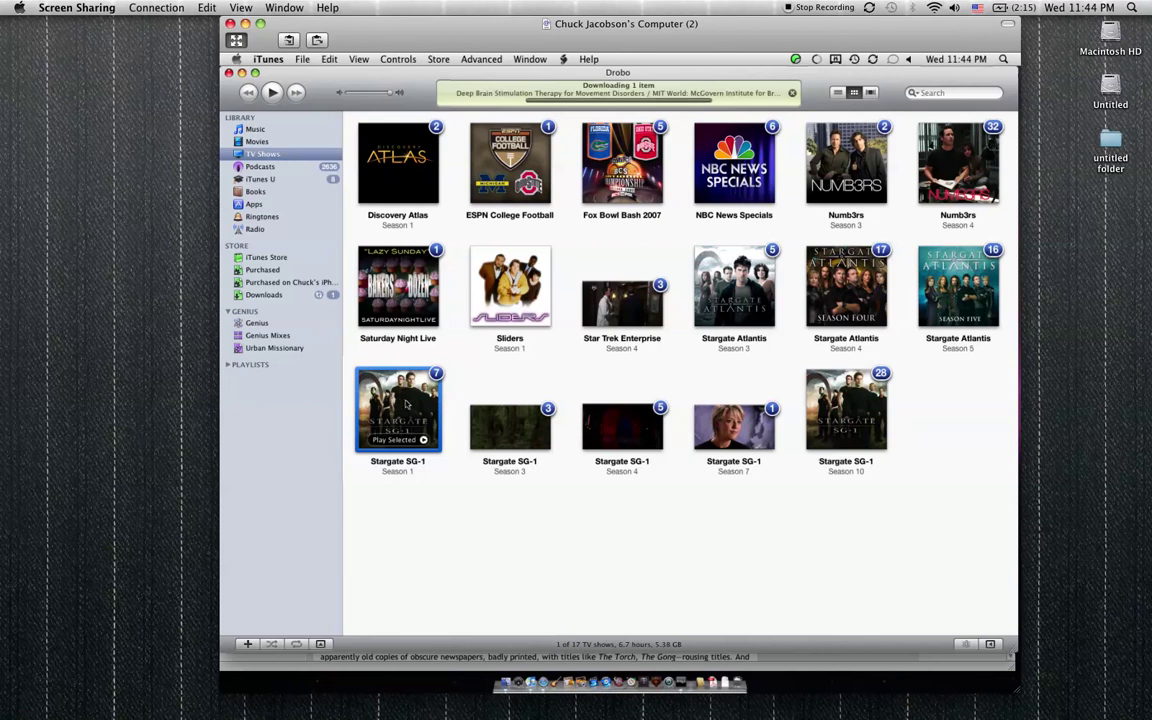
Look at the episode list of Stargate SG-1 Season 1, selecting The Enemy Within, and return to the overview of all TV shows
mouse_move(401, 401)
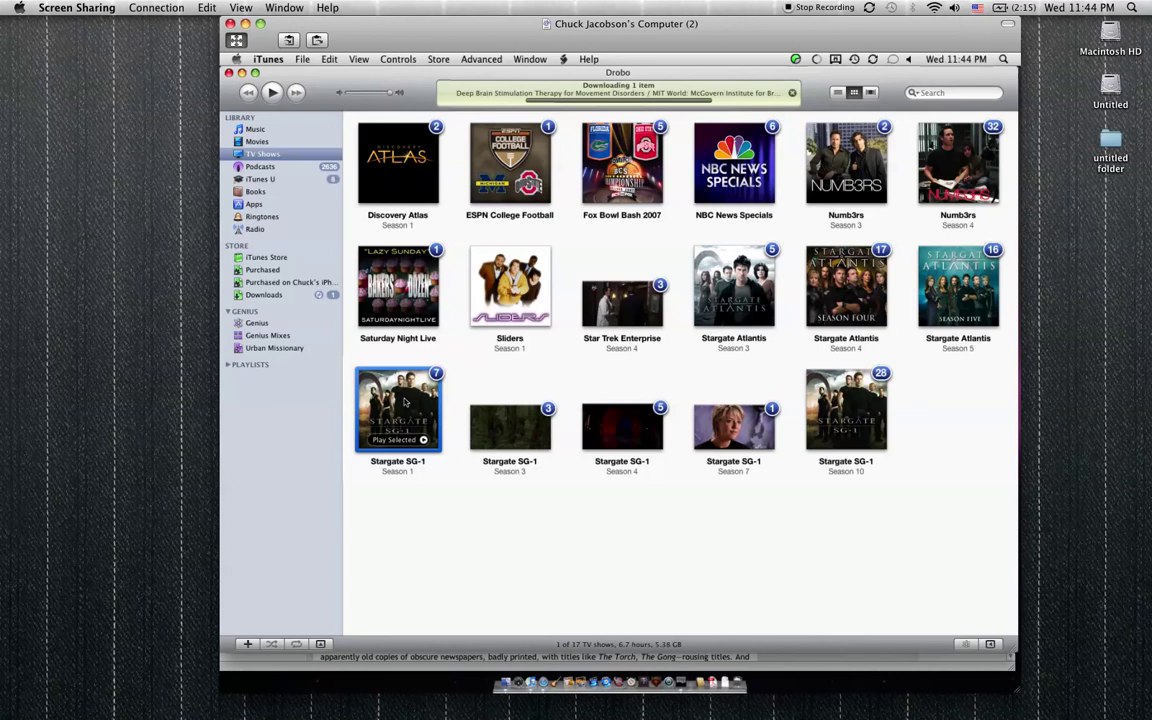
double_click(398, 405)
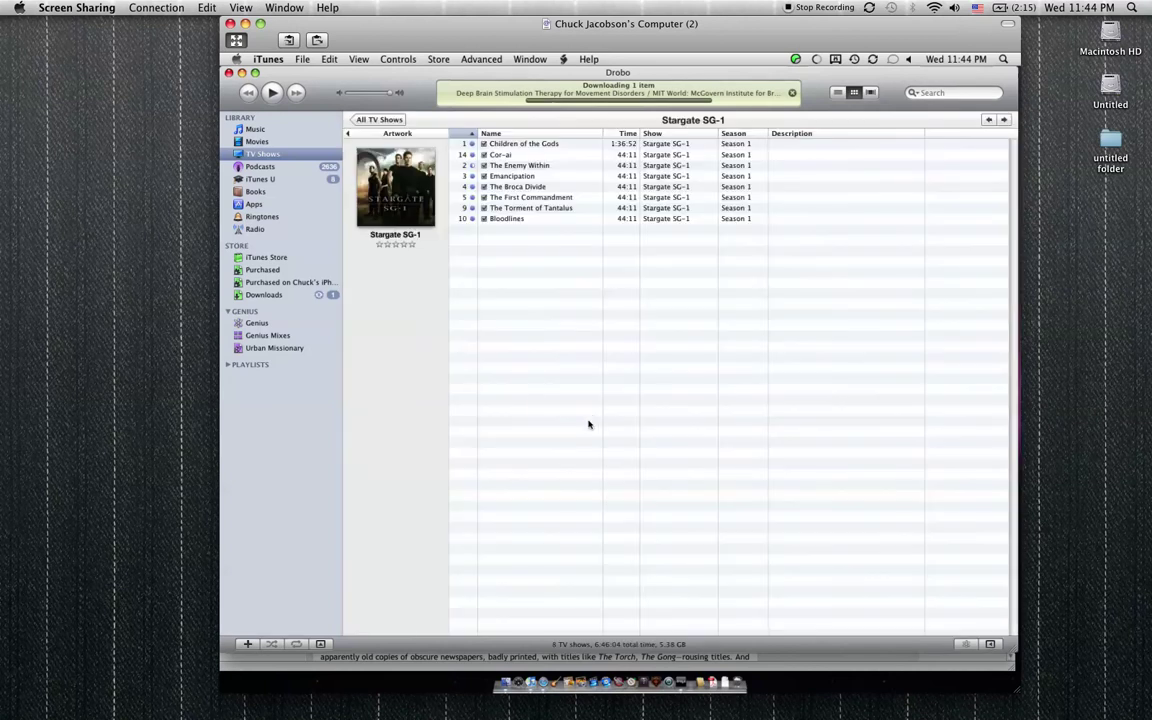
click(533, 168)
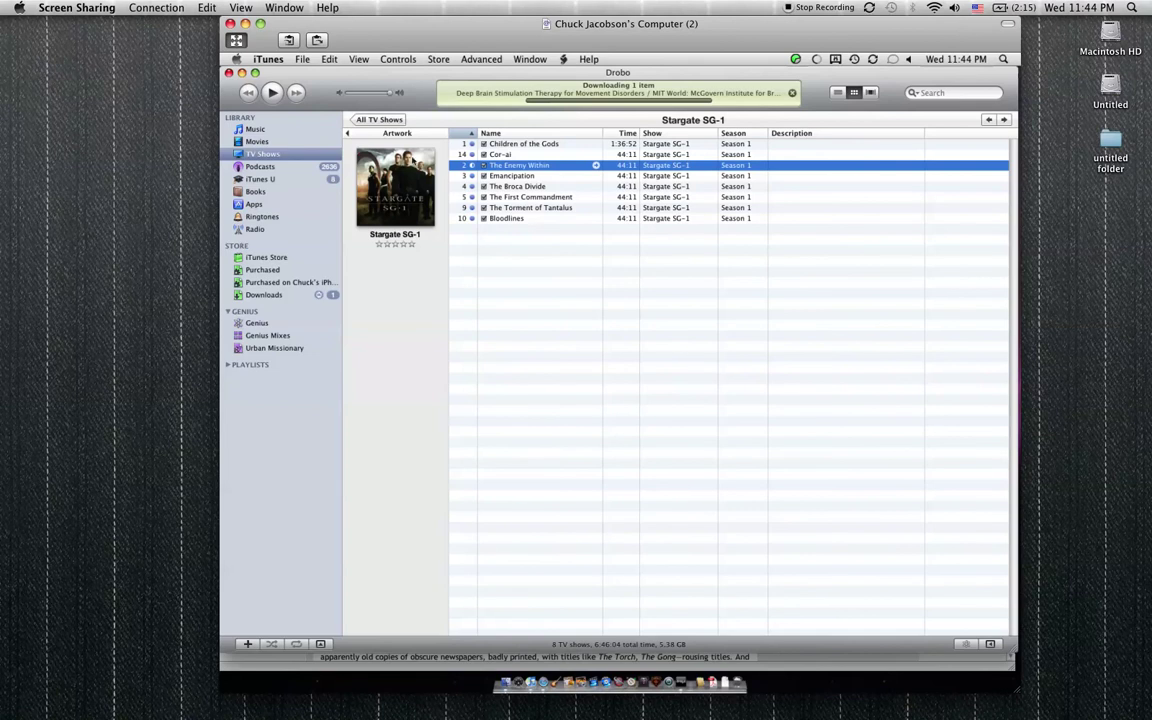
click(380, 120)
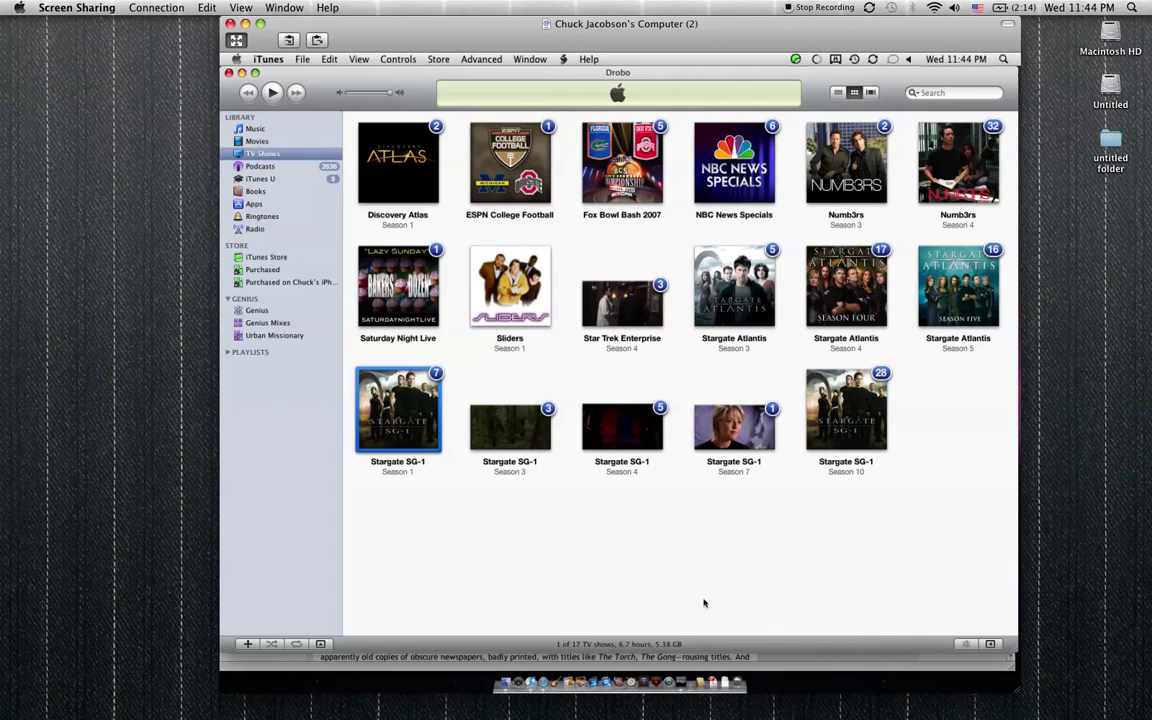
mouse_move(398, 459)
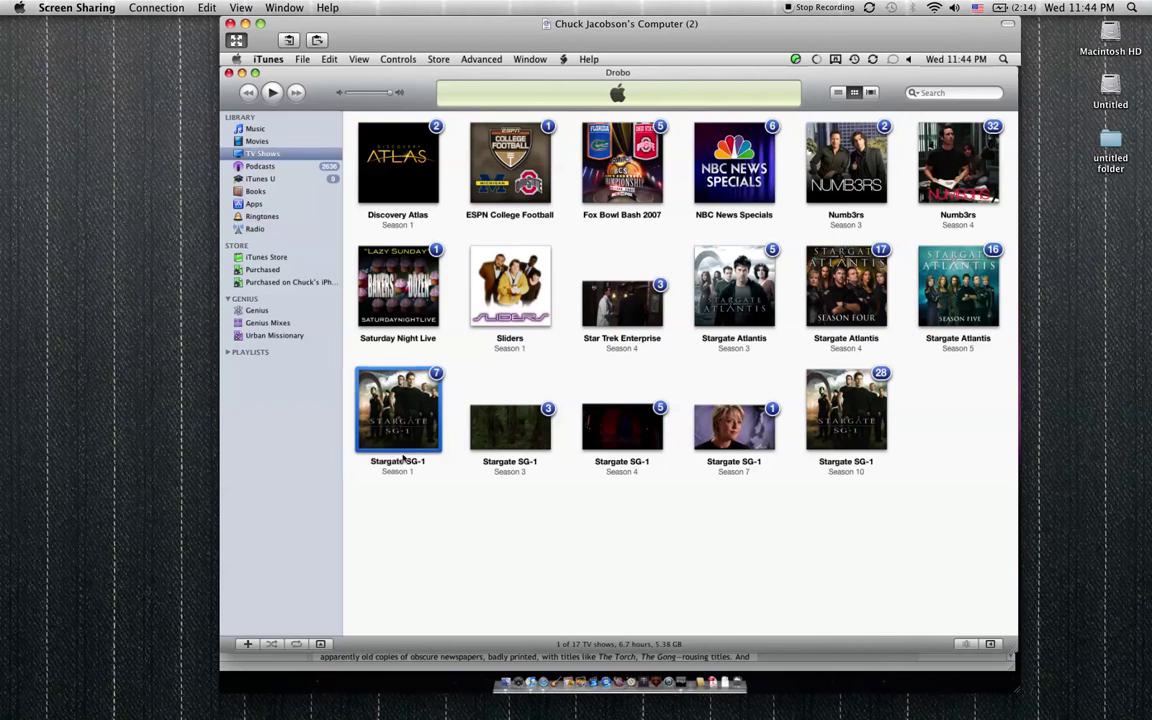